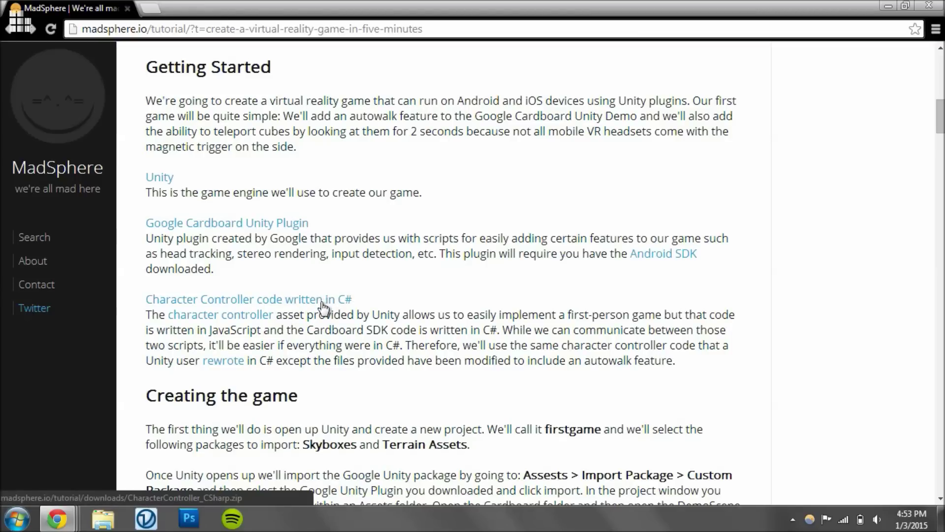
Download the Character Controller code written in C# from the tutorial page and dismiss the downloads bar.
{"action": "left_click", "coordinate": [322, 302]}
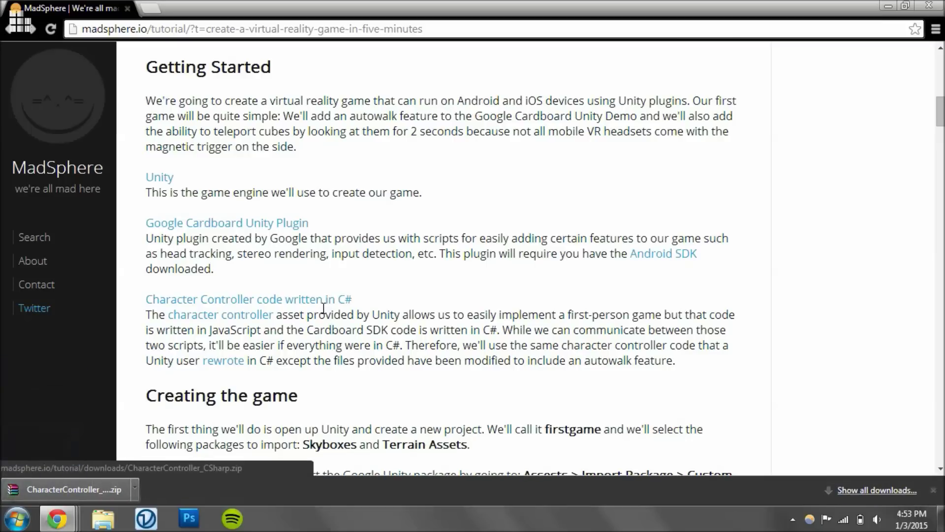
{"action": "left_click", "coordinate": [933, 490]}
{"action": "scroll", "coordinate": [835, 443], "scroll_direction": "down", "scroll_amount": 5}
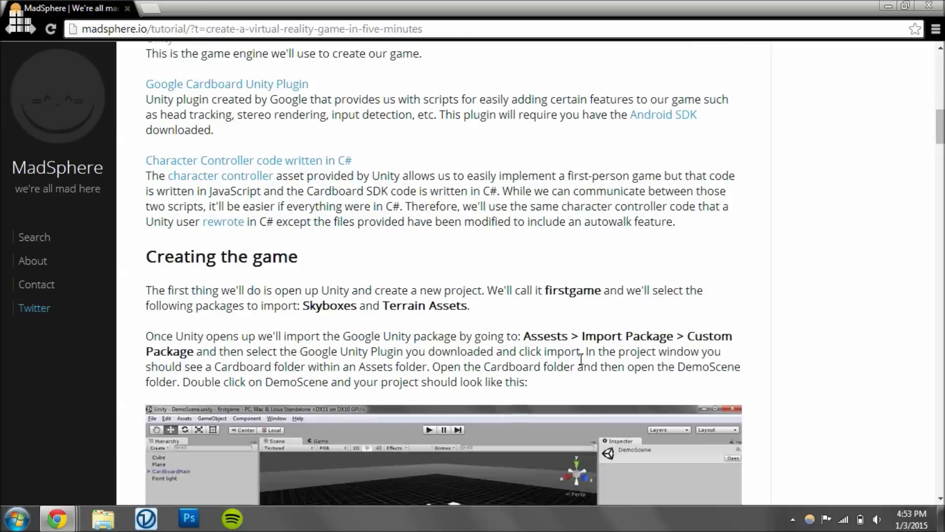
Launch Unity and switch its project wizard to creating a new project.
{"action": "left_click", "coordinate": [16, 518]}
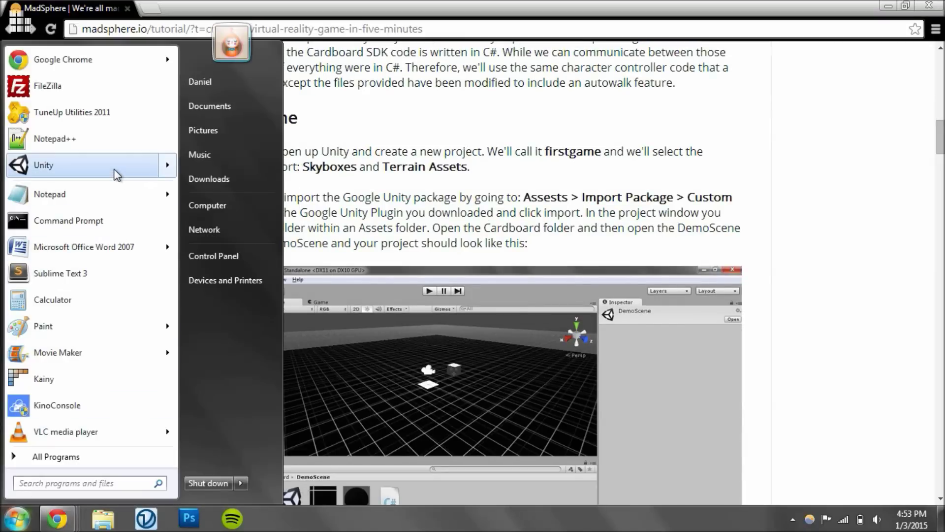
{"action": "mouse_move", "coordinate": [117, 174]}
{"action": "left_click", "coordinate": [88, 172]}
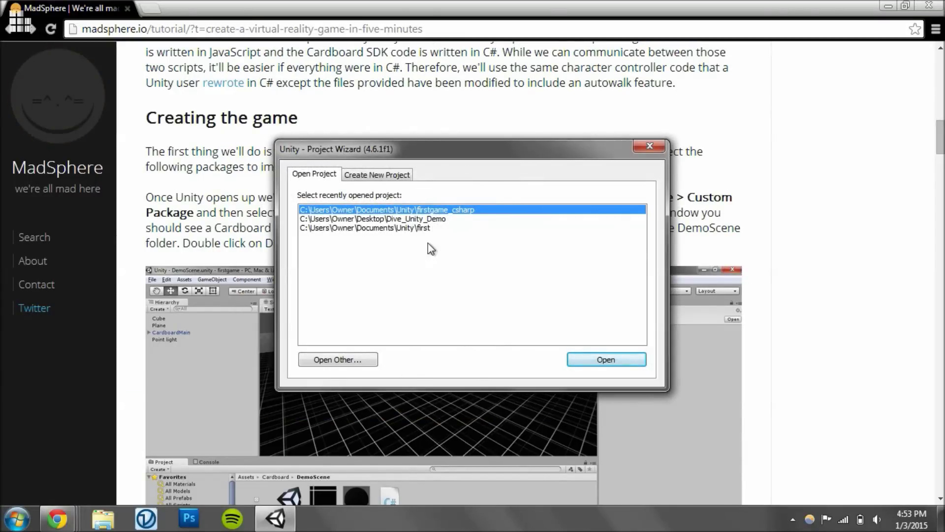
{"action": "left_click", "coordinate": [375, 177]}
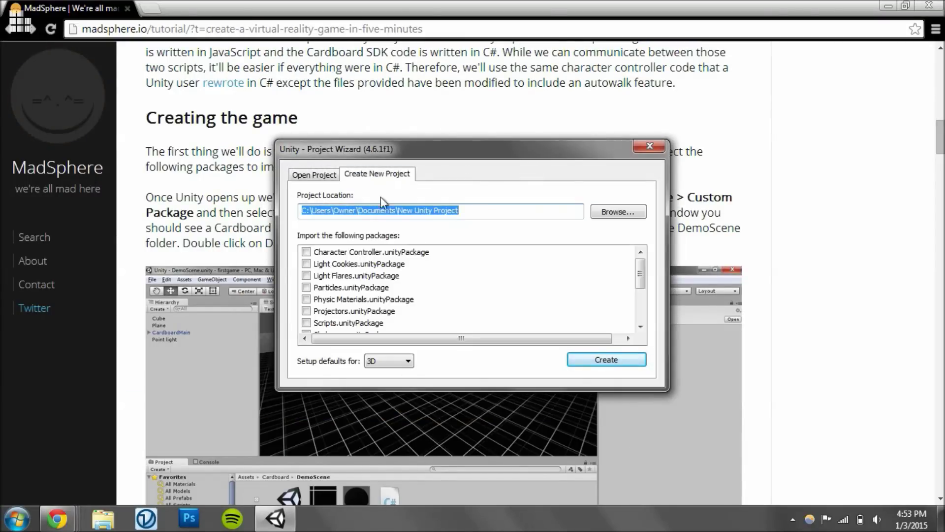
Create a folder named firstgame inside Documents > Unity and choose it as the new project's location.
{"action": "left_click", "coordinate": [619, 211]}
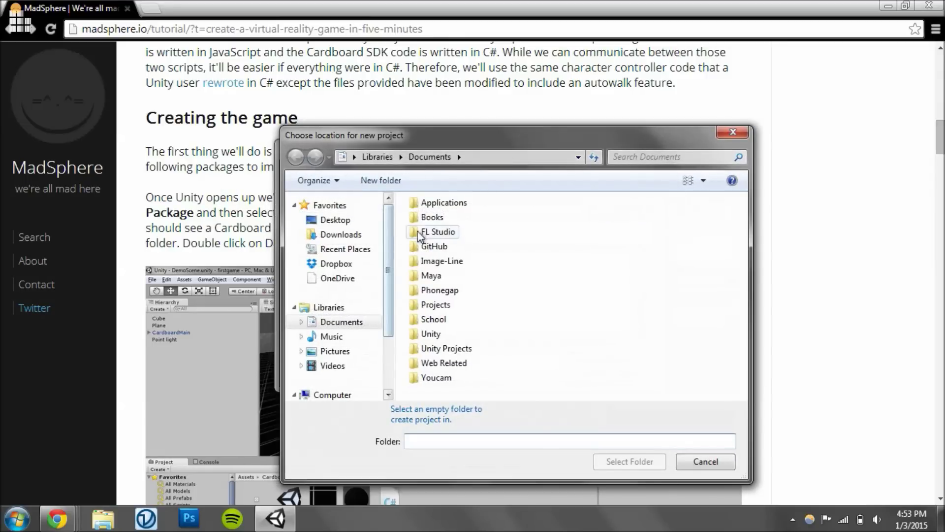
{"action": "double_click", "coordinate": [429, 335]}
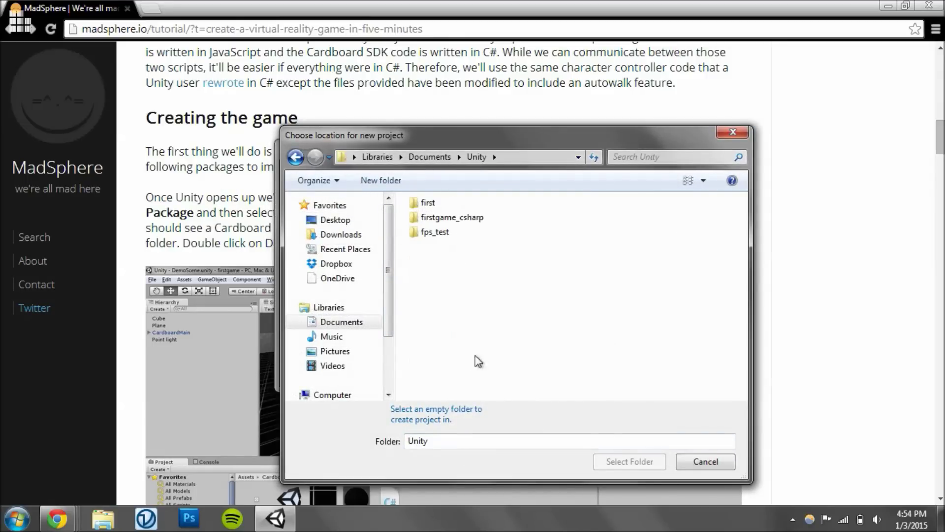
{"action": "right_click", "coordinate": [491, 336]}
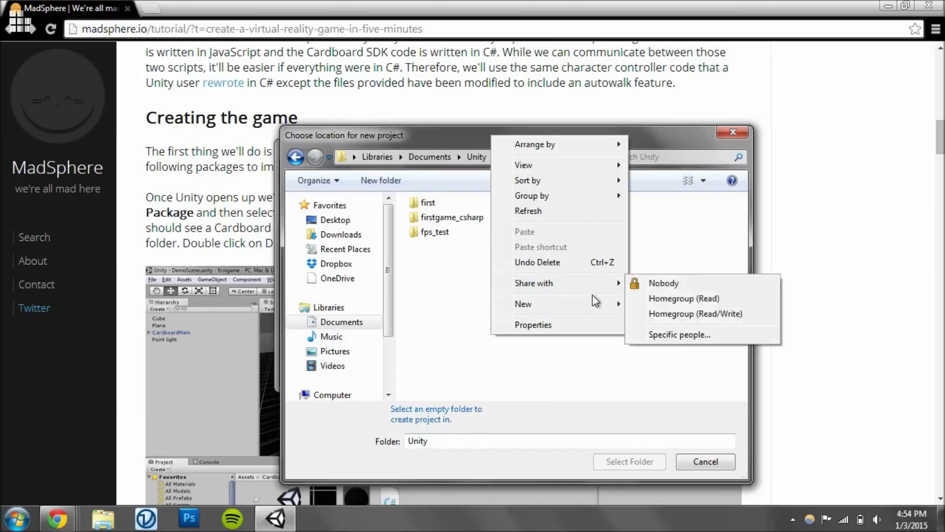
{"action": "left_click", "coordinate": [642, 299]}
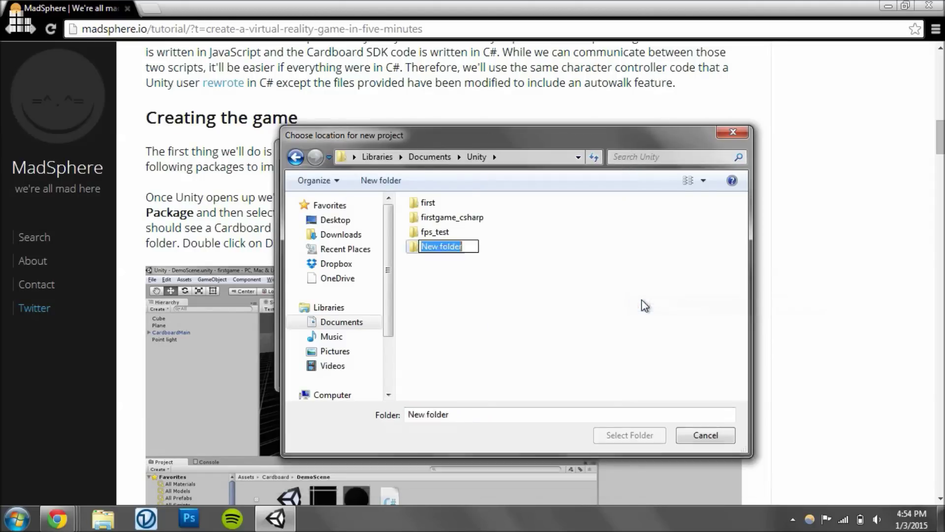
{"action": "type", "text": "firstgame"}
{"action": "key", "text": "Return"}
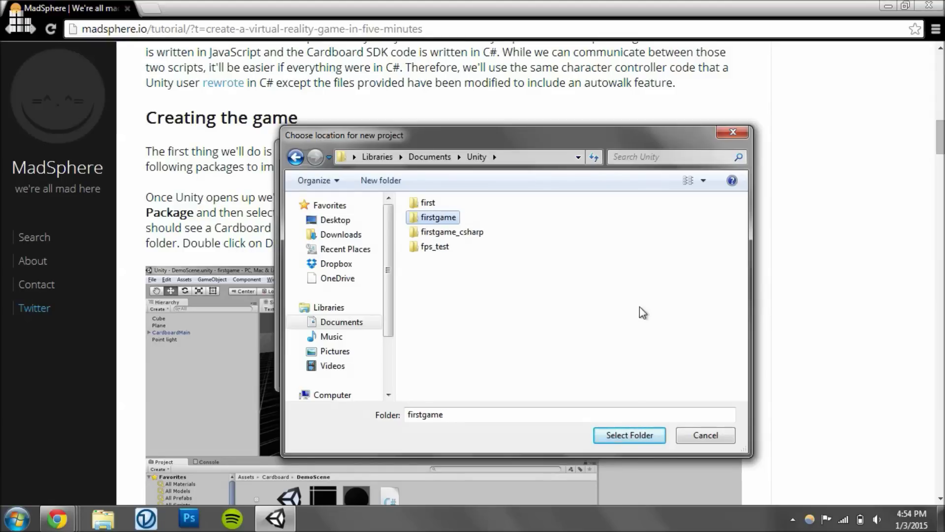
{"action": "left_click", "coordinate": [629, 435]}
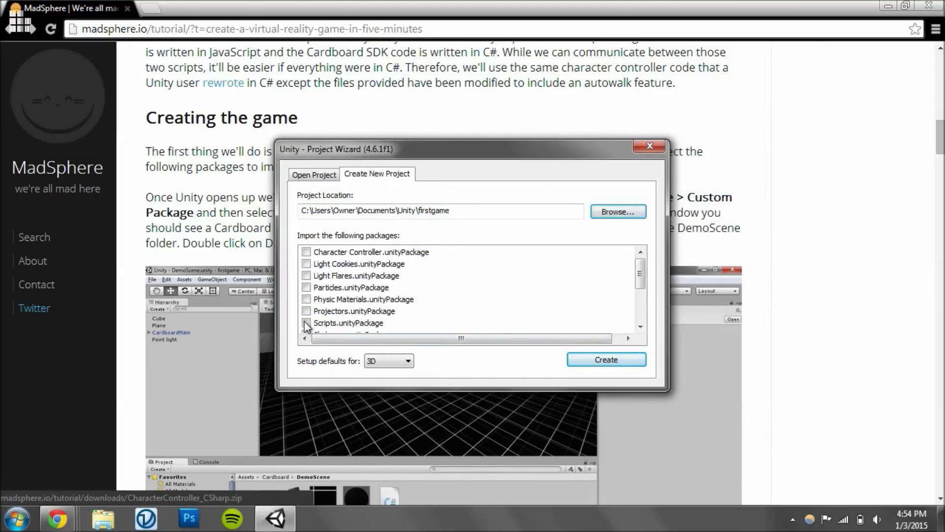
Include the Skyboxes and Terrain Assets packages and create the project.
{"action": "scroll", "coordinate": [305, 313], "scroll_direction": "down", "scroll_amount": 1}
{"action": "left_click", "coordinate": [306, 299]}
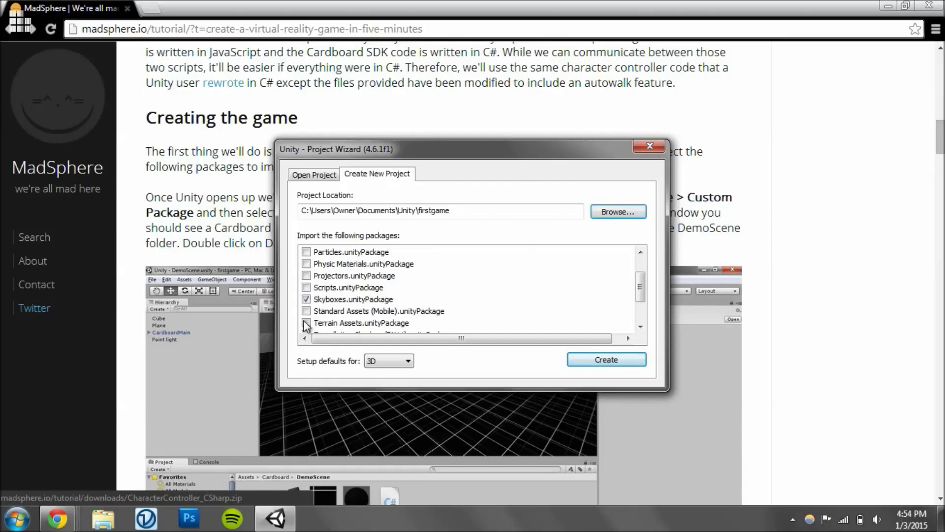
{"action": "left_click", "coordinate": [306, 323]}
{"action": "left_click", "coordinate": [579, 359]}
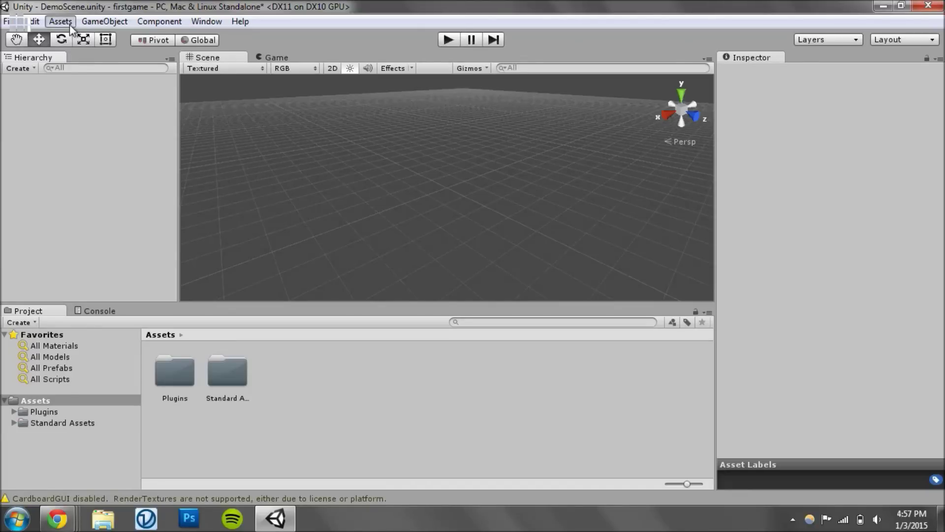
Import the custom package CardboardSDKForUnity.unitypackage from the desktop, ignoring the request to reload the open scene.
{"action": "left_click", "coordinate": [59, 21]}
{"action": "mouse_move", "coordinate": [182, 120]}
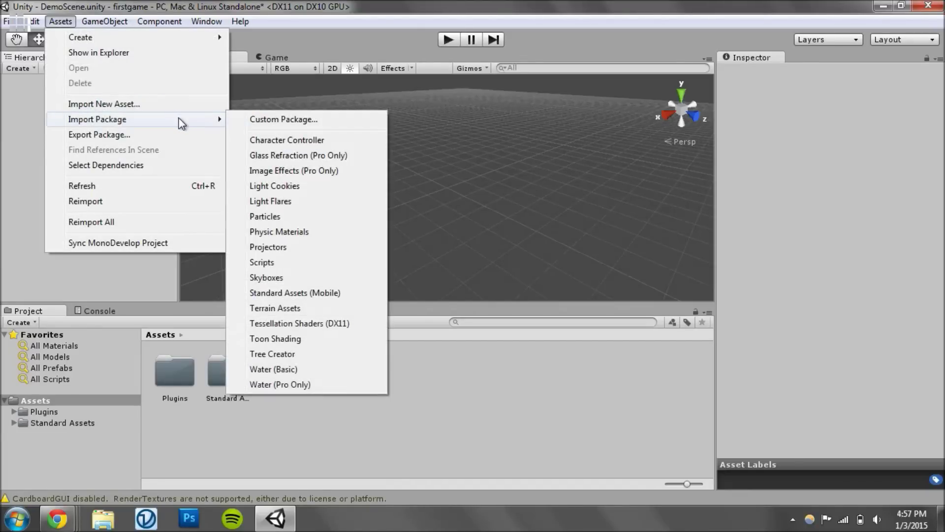
{"action": "left_click", "coordinate": [293, 118]}
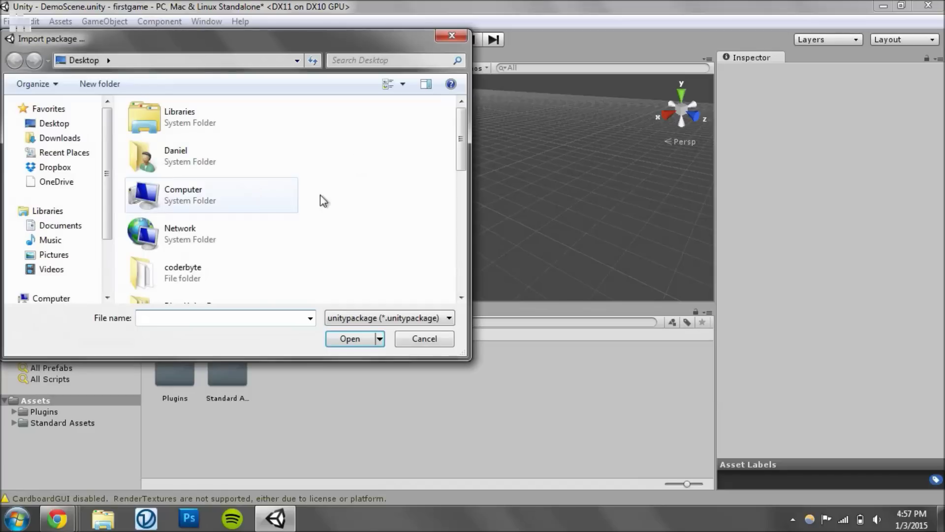
{"action": "scroll", "coordinate": [345, 199], "scroll_direction": "down", "scroll_amount": 5}
{"action": "left_click", "coordinate": [215, 173]}
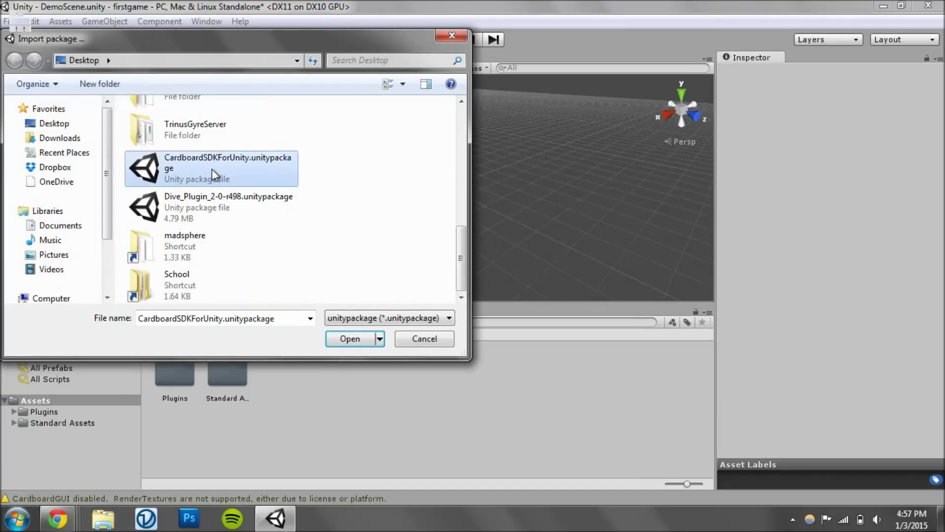
{"action": "left_click", "coordinate": [350, 338]}
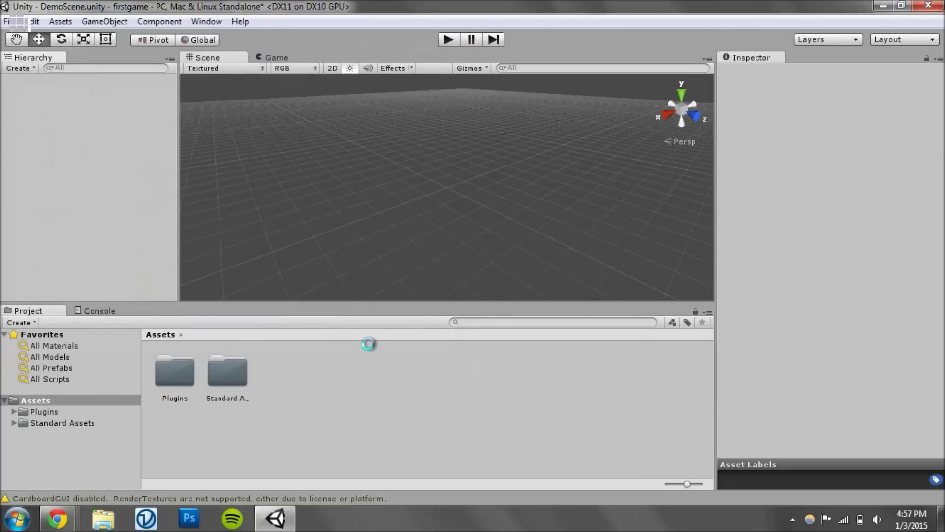
{"action": "left_click", "coordinate": [224, 248]}
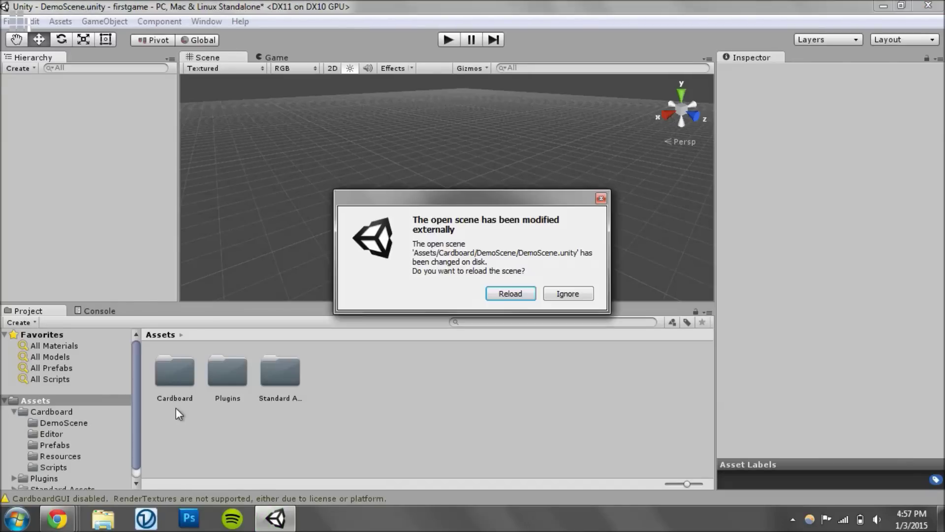
{"action": "left_click", "coordinate": [566, 292]}
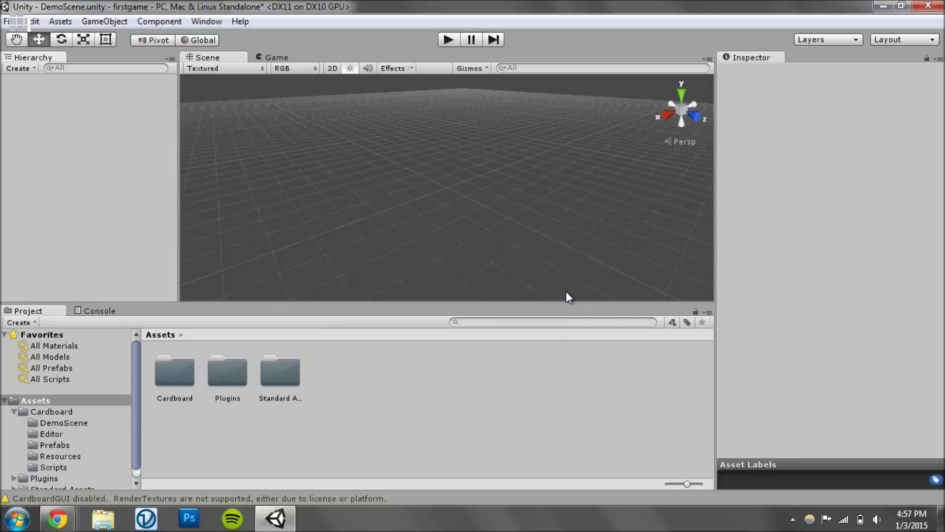
Open the DemoScene scene from the Cardboard > DemoScene folder, saving the current scene's changes.
{"action": "left_click", "coordinate": [63, 412]}
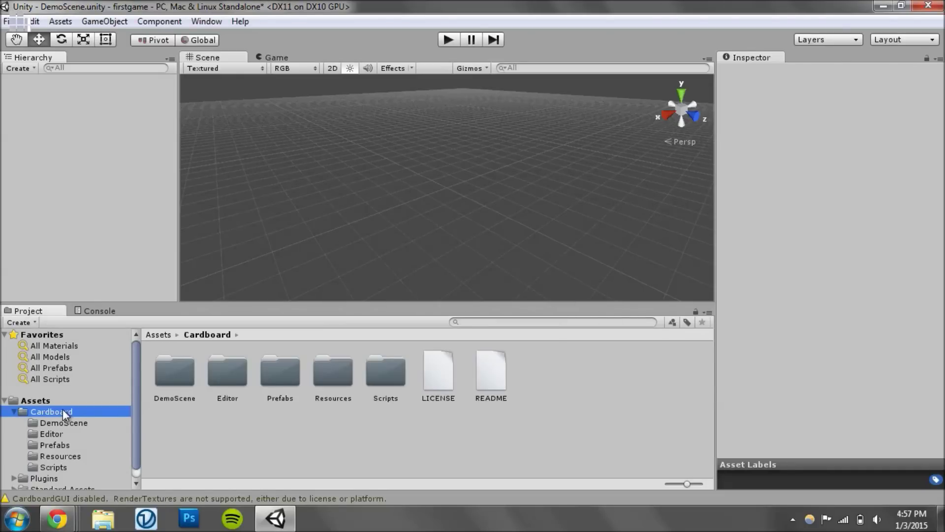
{"action": "double_click", "coordinate": [176, 374]}
{"action": "double_click", "coordinate": [242, 365]}
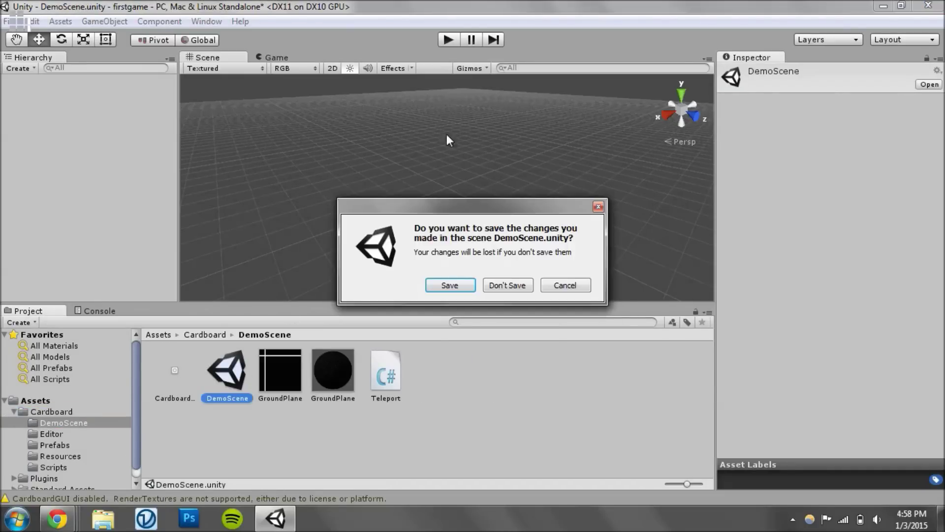
{"action": "left_click", "coordinate": [463, 285]}
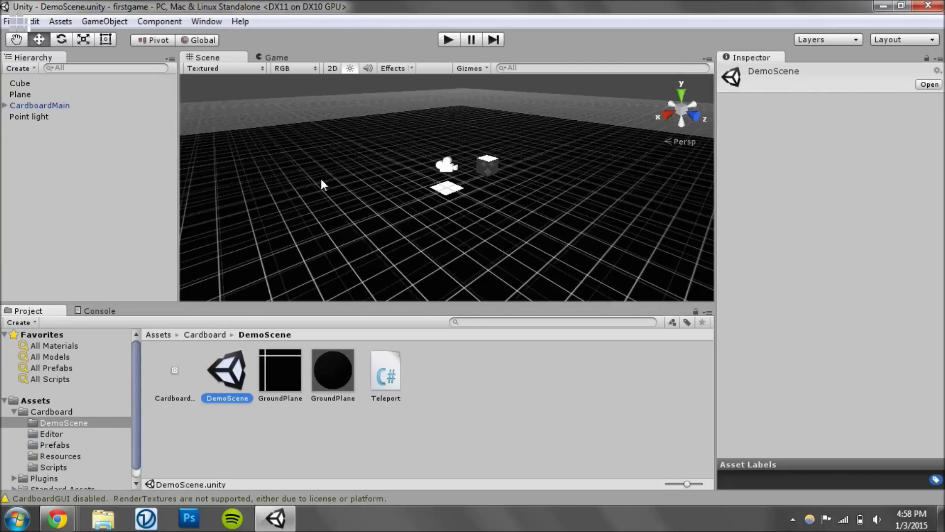
Set the Stereo Multiplier to 0 on the Main Camera under CardboardMain > Head.
{"action": "left_click_drag", "start_coordinate": [515, 169], "coordinate": [506, 169], "text": "alt"}
{"action": "left_click", "coordinate": [44, 105]}
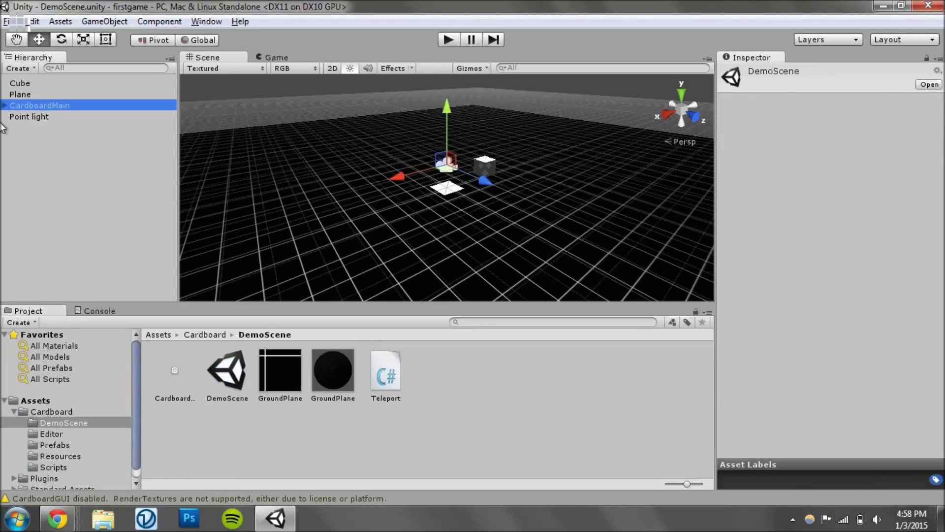
{"action": "left_click", "coordinate": [4, 105]}
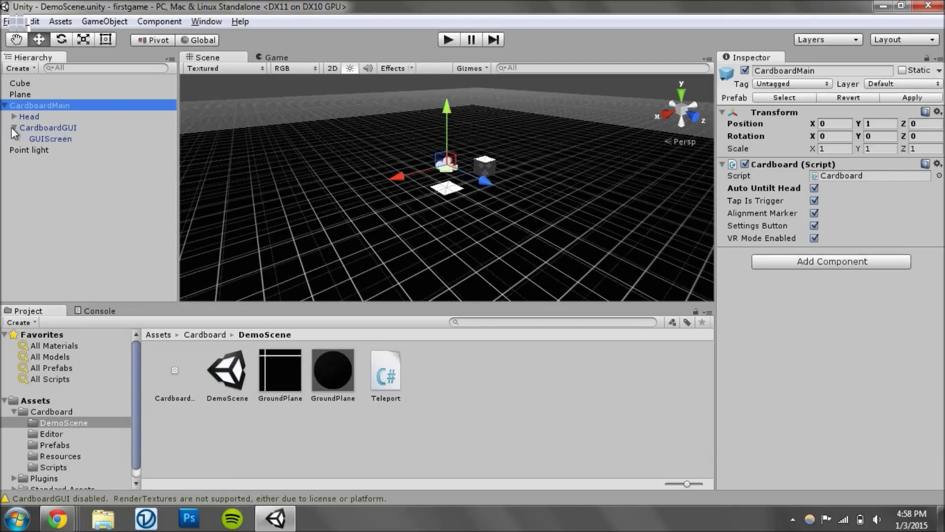
{"action": "left_click", "coordinate": [14, 116]}
{"action": "left_click", "coordinate": [25, 117]}
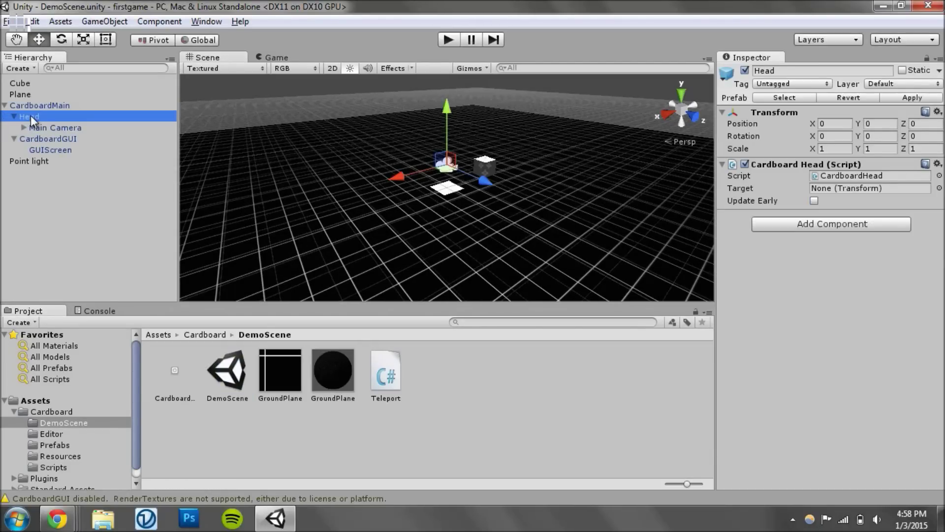
{"action": "left_click", "coordinate": [53, 127]}
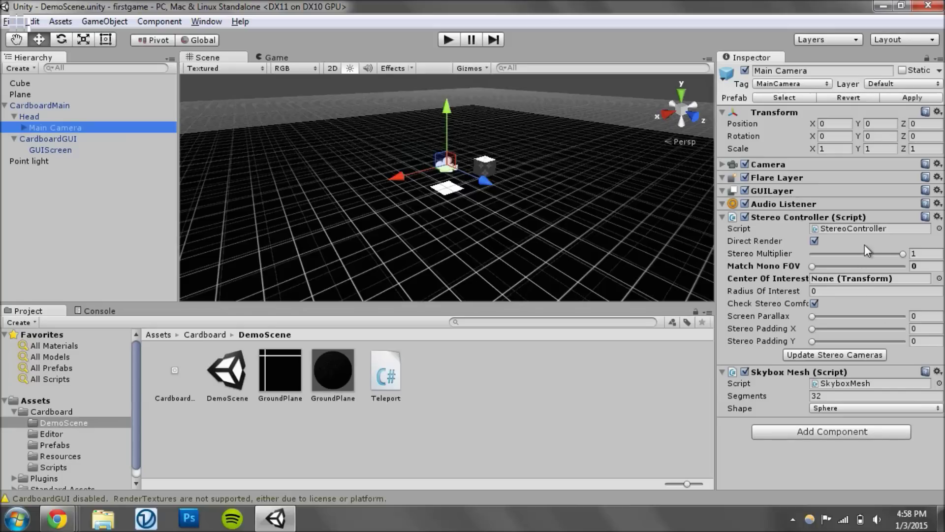
{"action": "left_click_drag", "start_coordinate": [904, 253], "coordinate": [773, 261]}
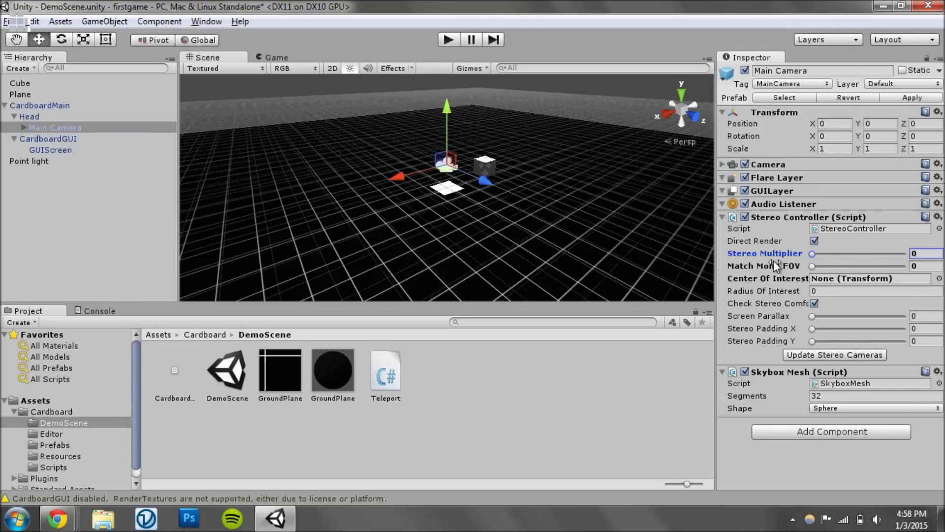
Play the scene to check the stereo view with the Stereo Multiplier at 0, and stop it.
{"action": "left_click", "coordinate": [448, 40]}
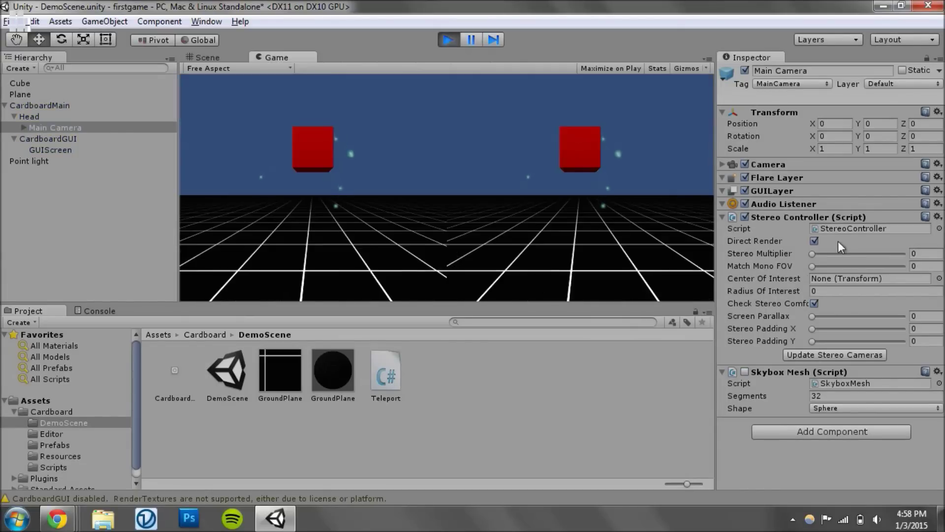
{"action": "left_click_drag", "start_coordinate": [812, 253], "coordinate": [775, 259]}
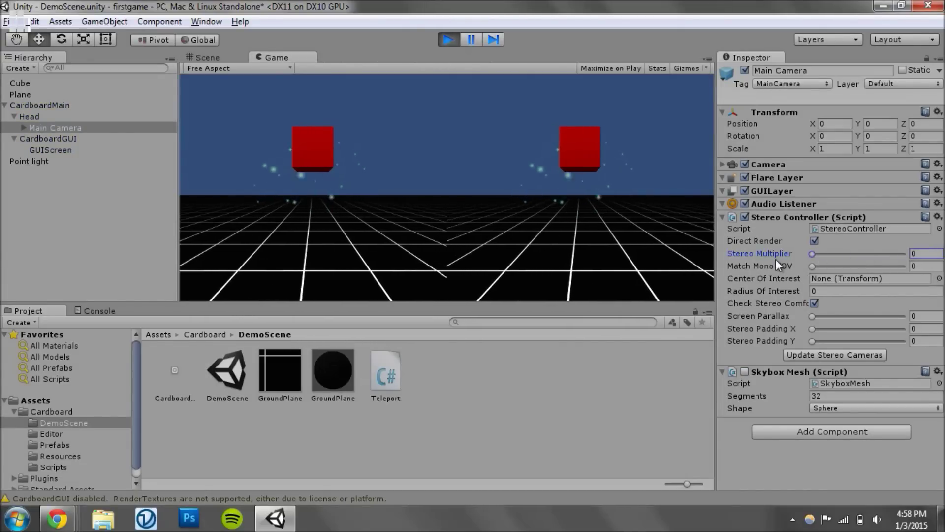
{"action": "left_click", "coordinate": [447, 40]}
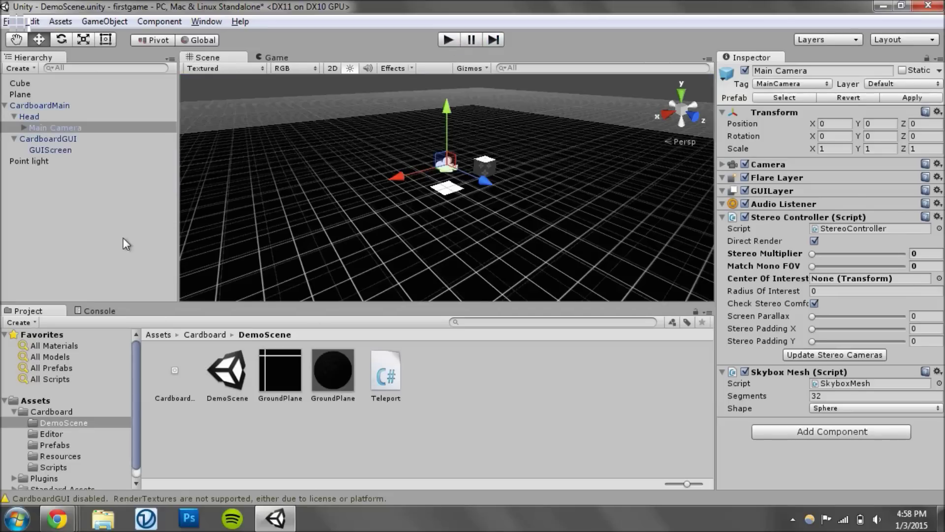
Add a Skybox rendering component to the Main Camera and assign Eerie Skybox as its custom skybox.
{"action": "left_click", "coordinate": [94, 128]}
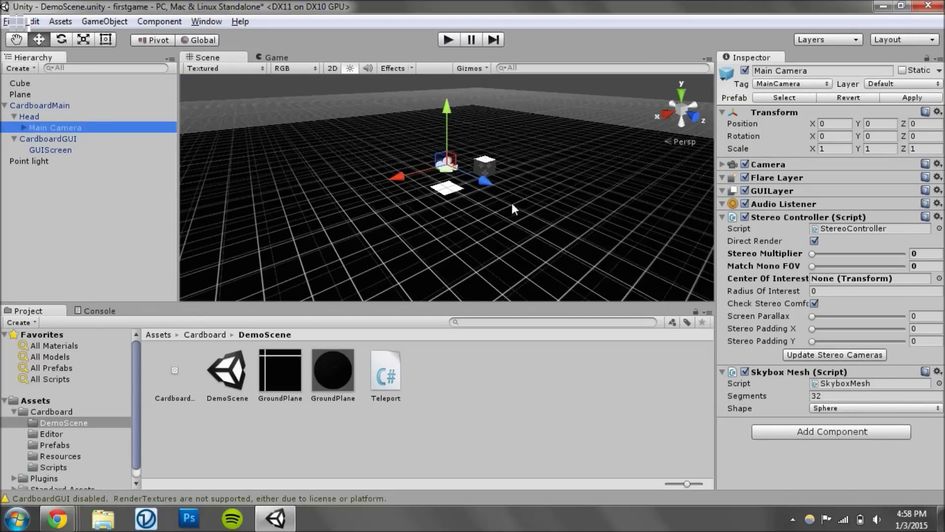
{"action": "left_click", "coordinate": [721, 217]}
{"action": "left_click", "coordinate": [787, 291]}
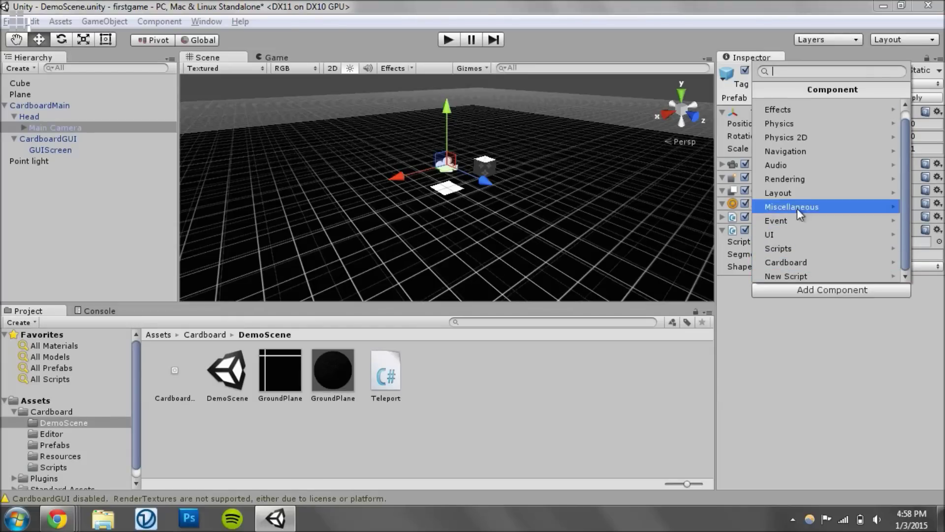
{"action": "left_click", "coordinate": [801, 178]}
{"action": "left_click", "coordinate": [820, 120]}
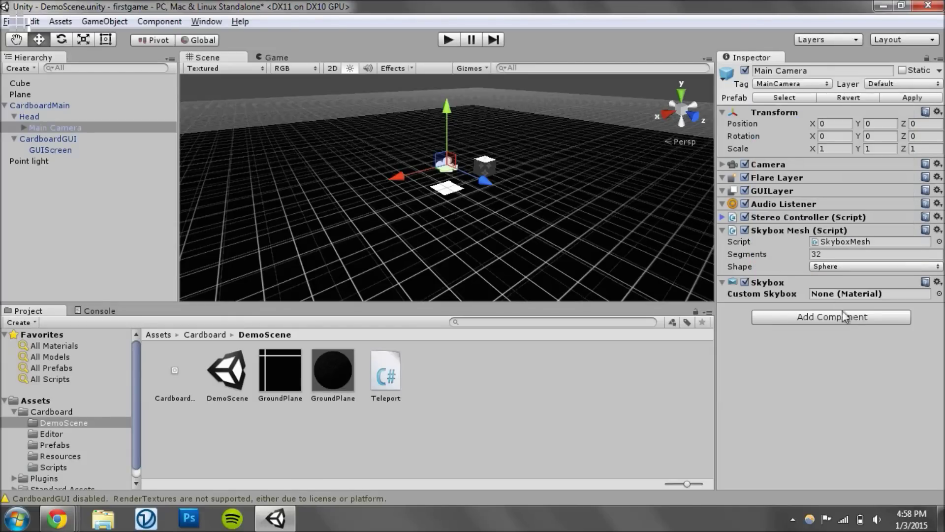
{"action": "left_click", "coordinate": [938, 294]}
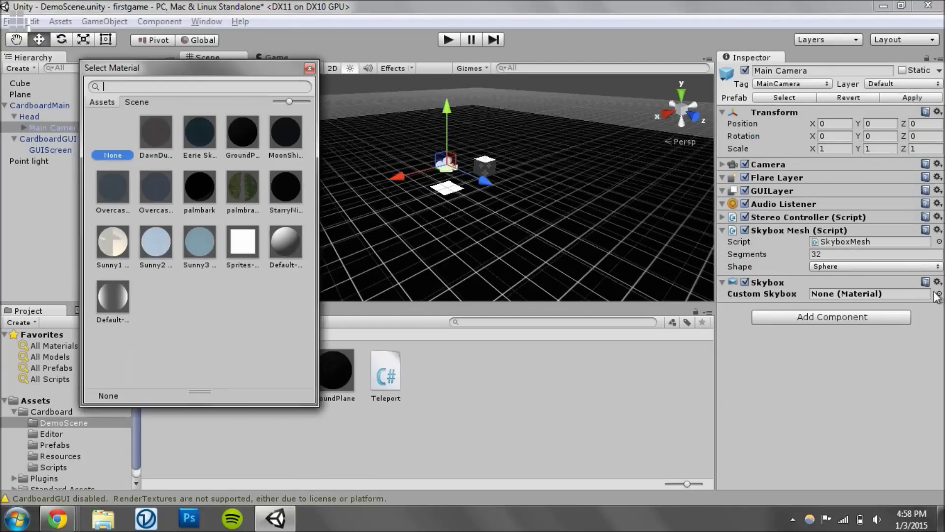
{"action": "double_click", "coordinate": [205, 144]}
{"action": "left_click", "coordinate": [722, 282]}
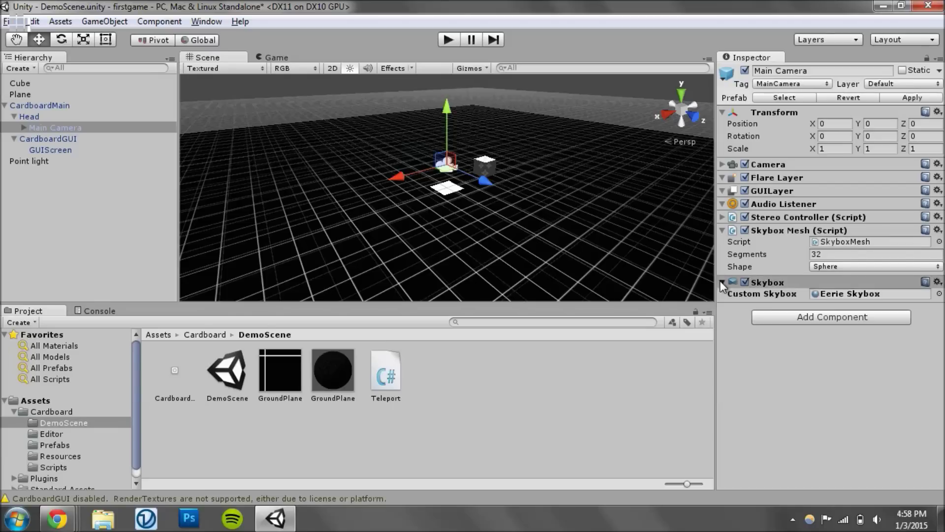
{"action": "left_click", "coordinate": [50, 93]}
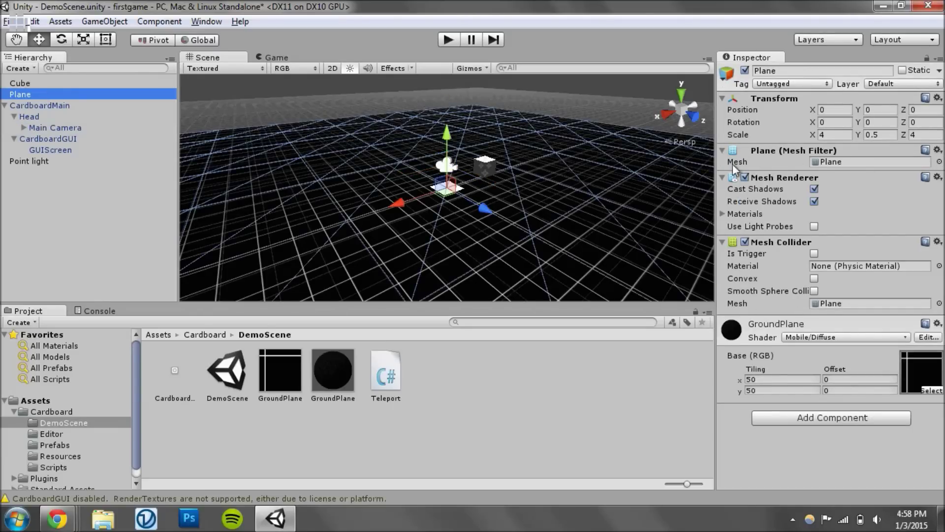
{"action": "left_click", "coordinate": [724, 214]}
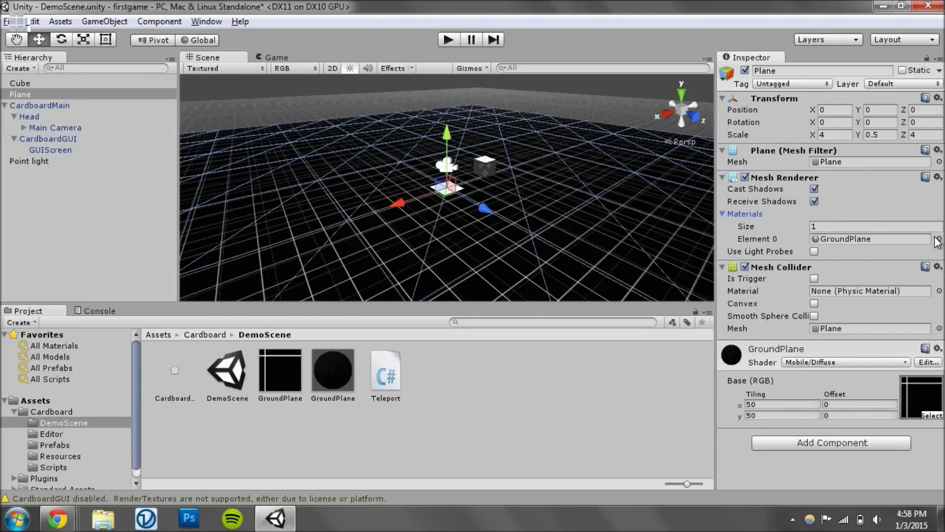
{"action": "left_click", "coordinate": [938, 240]}
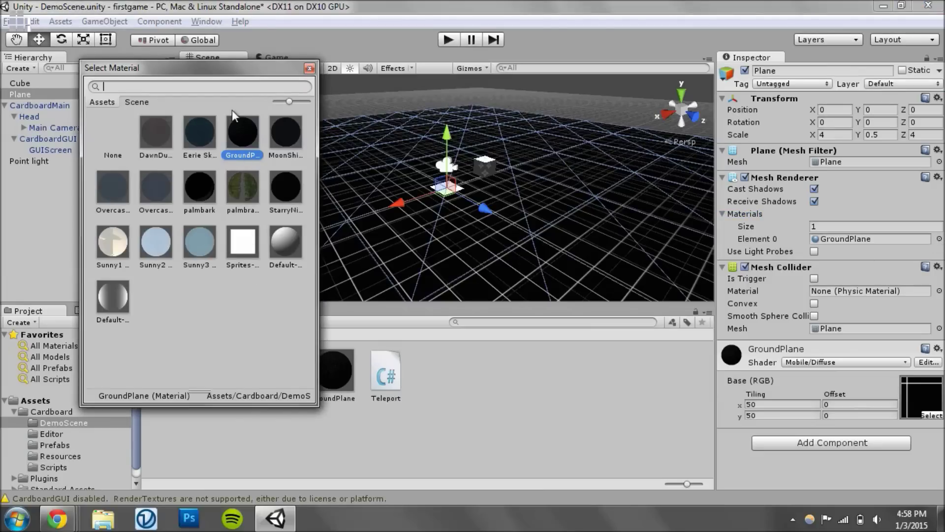
{"action": "left_click", "coordinate": [310, 69]}
Apply the Grass (Hill) texture from Standard Assets > Terrain Assets > Terrain Textures to the ground plane, and test-play the scene.
{"action": "scroll", "coordinate": [59, 455], "scroll_direction": "down", "scroll_amount": 1}
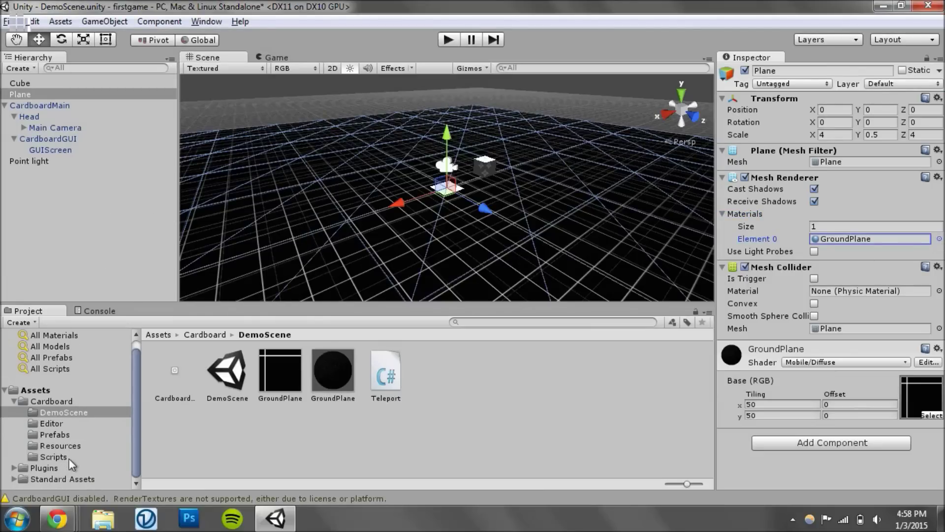
{"action": "left_click", "coordinate": [10, 479]}
{"action": "left_click", "coordinate": [14, 478]}
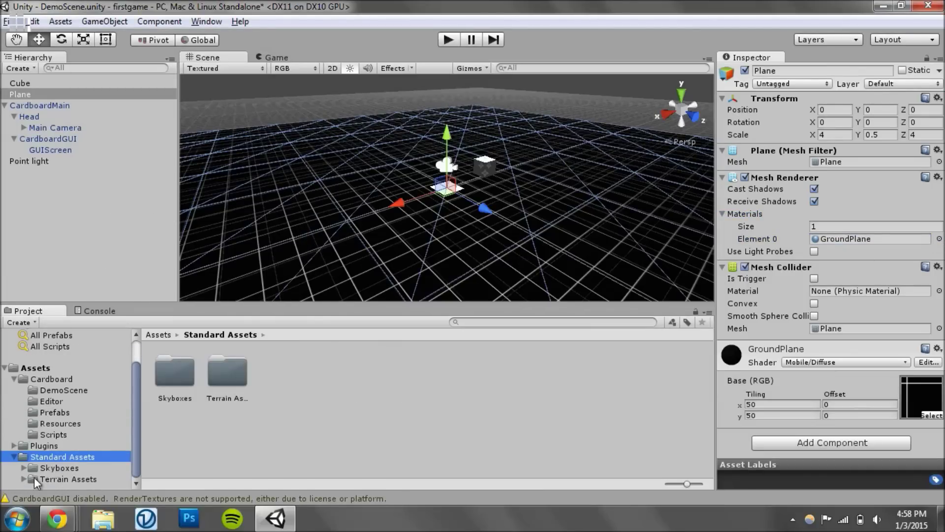
{"action": "left_click", "coordinate": [49, 479]}
{"action": "left_click", "coordinate": [24, 478]}
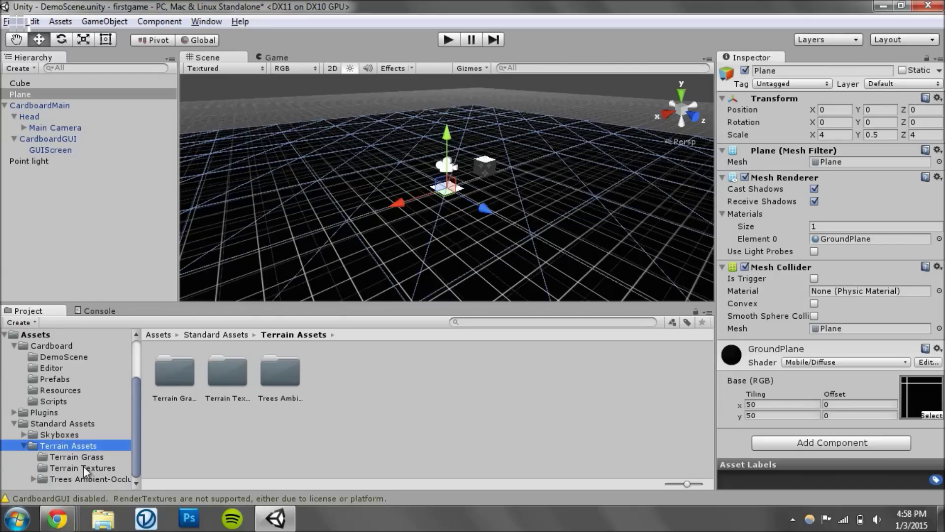
{"action": "left_click", "coordinate": [83, 465]}
{"action": "left_click", "coordinate": [273, 368]}
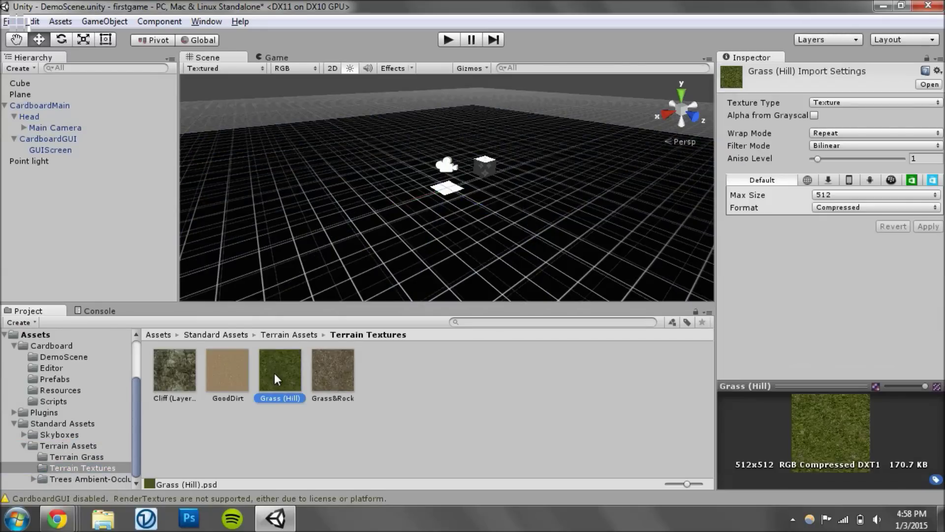
{"action": "left_click_drag", "start_coordinate": [368, 244], "coordinate": [369, 244]}
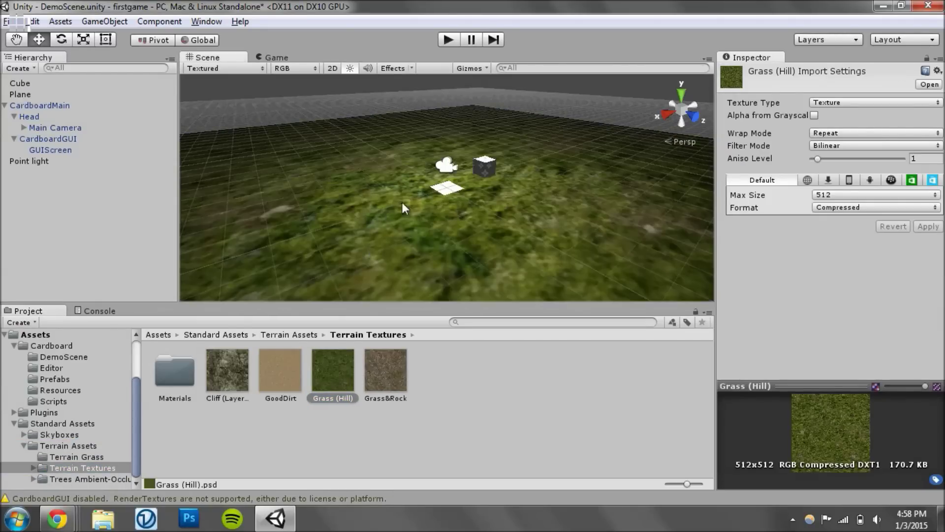
{"action": "left_click", "coordinate": [457, 38]}
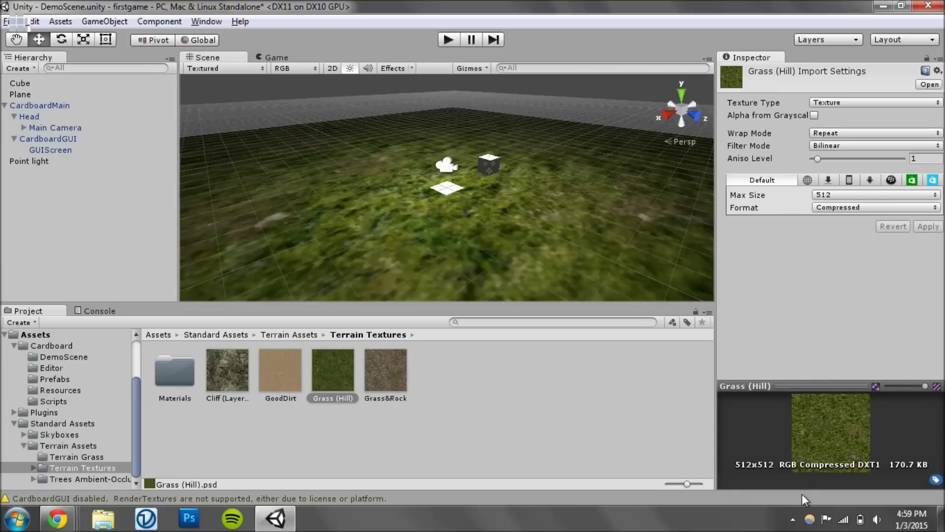
Import CharacterMotor.cs from the Desktop as a new asset into the project's root Assets folder.
{"action": "left_click", "coordinate": [495, 423]}
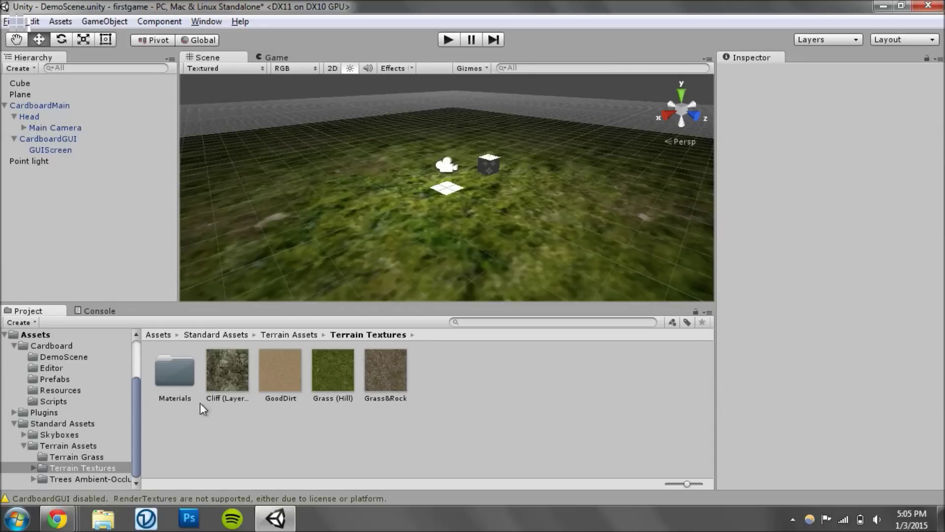
{"action": "left_click", "coordinate": [25, 339]}
{"action": "right_click", "coordinate": [474, 413]}
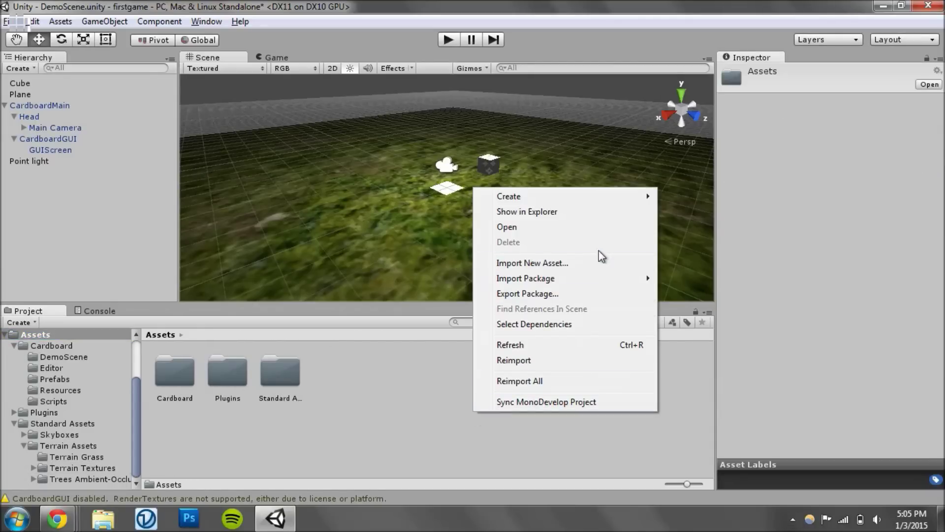
{"action": "left_click", "coordinate": [596, 264]}
{"action": "scroll", "coordinate": [348, 213], "scroll_direction": "down", "scroll_amount": 10}
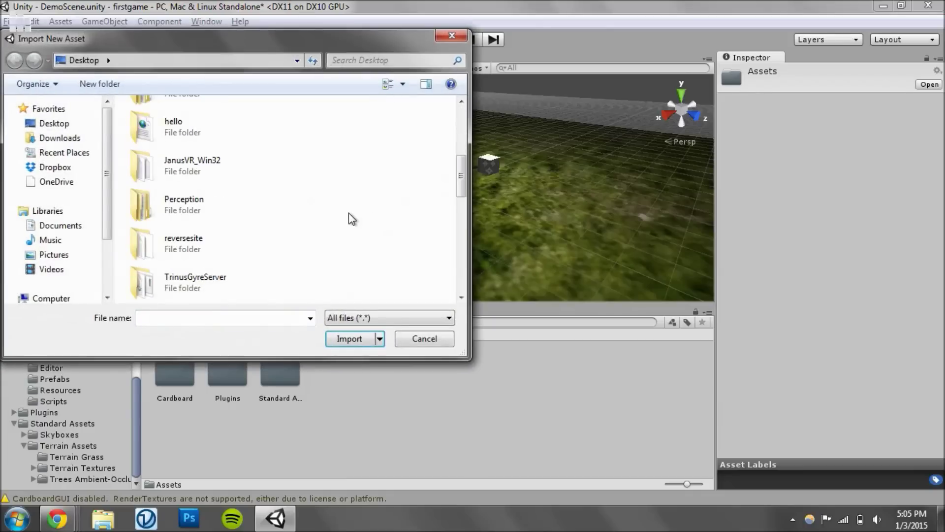
{"action": "scroll", "coordinate": [217, 179], "scroll_direction": "up", "scroll_amount": 3}
{"action": "left_click", "coordinate": [227, 206]}
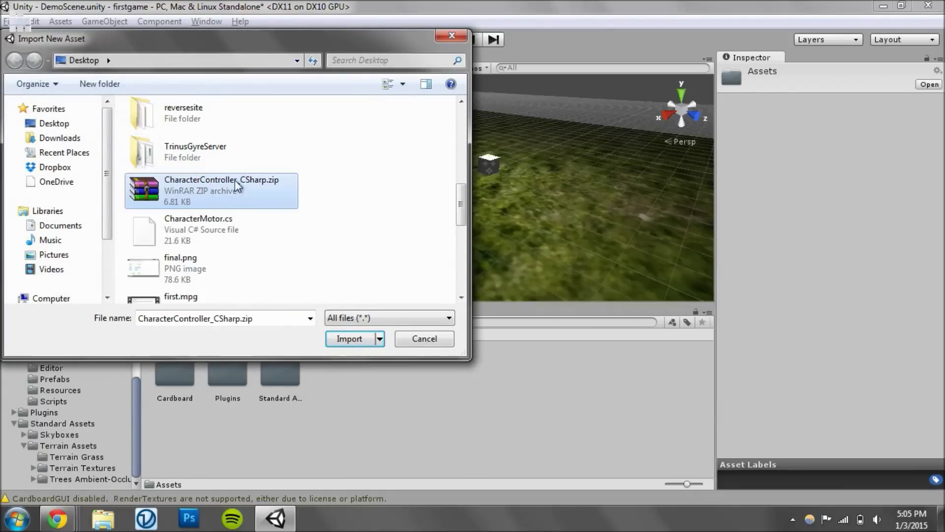
{"action": "left_click", "coordinate": [234, 239]}
{"action": "left_click", "coordinate": [347, 338]}
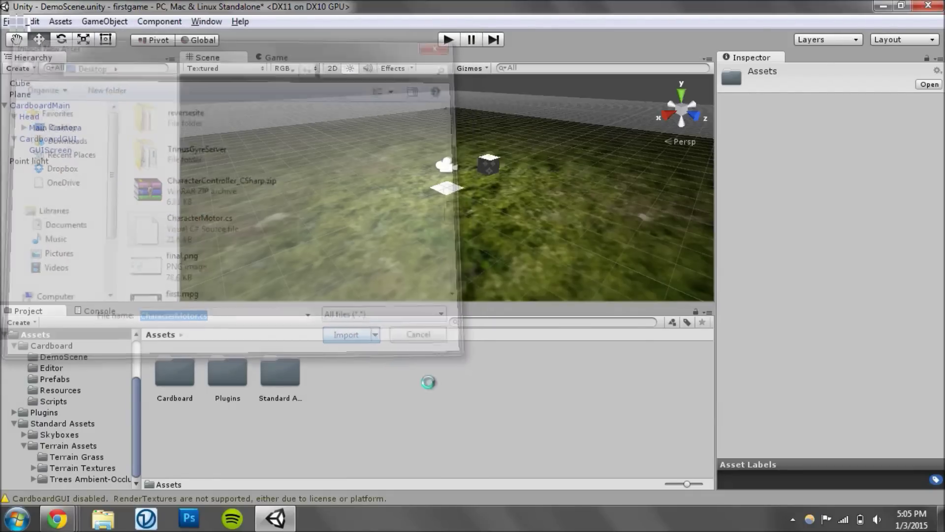
Import FPSInputController.cs from the Desktop into the Assets folder and attach the script to the Head object.
{"action": "right_click", "coordinate": [476, 418]}
{"action": "left_click", "coordinate": [531, 268]}
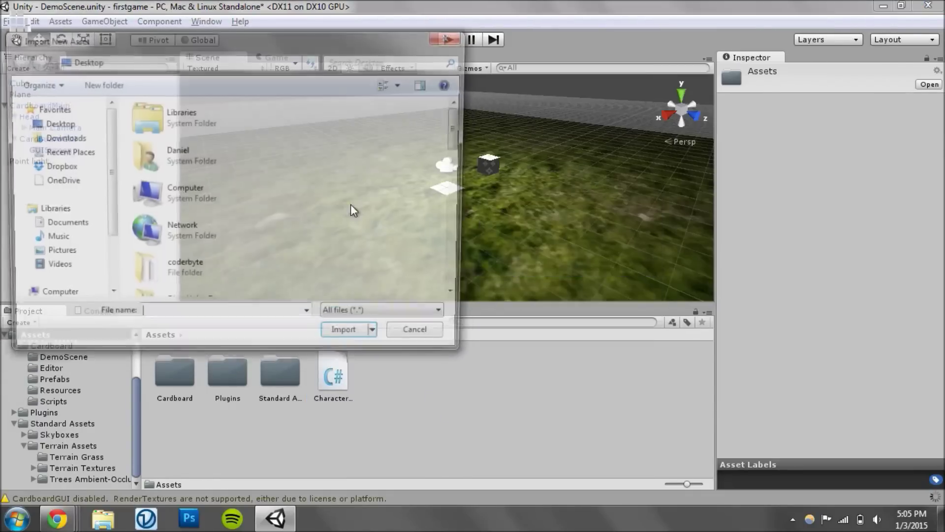
{"action": "scroll", "coordinate": [296, 207], "scroll_direction": "down", "scroll_amount": 10}
{"action": "left_click", "coordinate": [231, 133]}
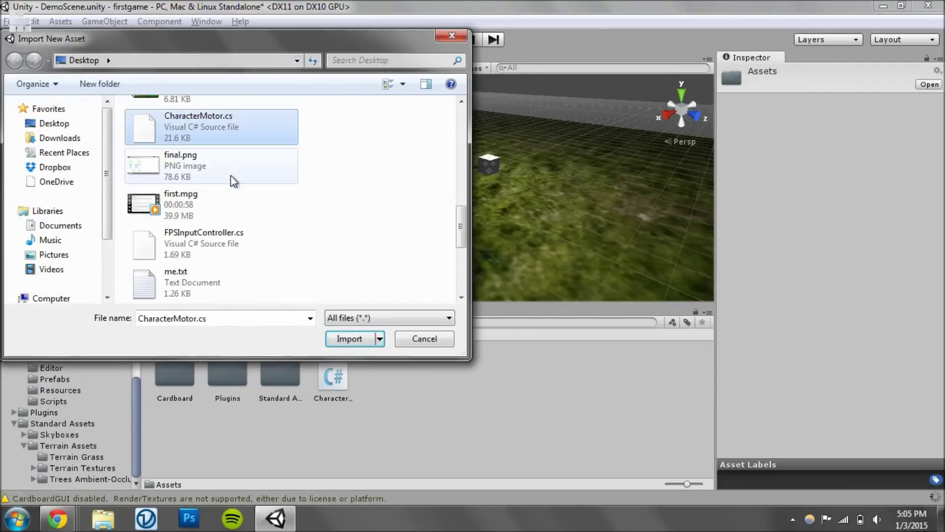
{"action": "left_click", "coordinate": [211, 243]}
{"action": "left_click", "coordinate": [349, 339]}
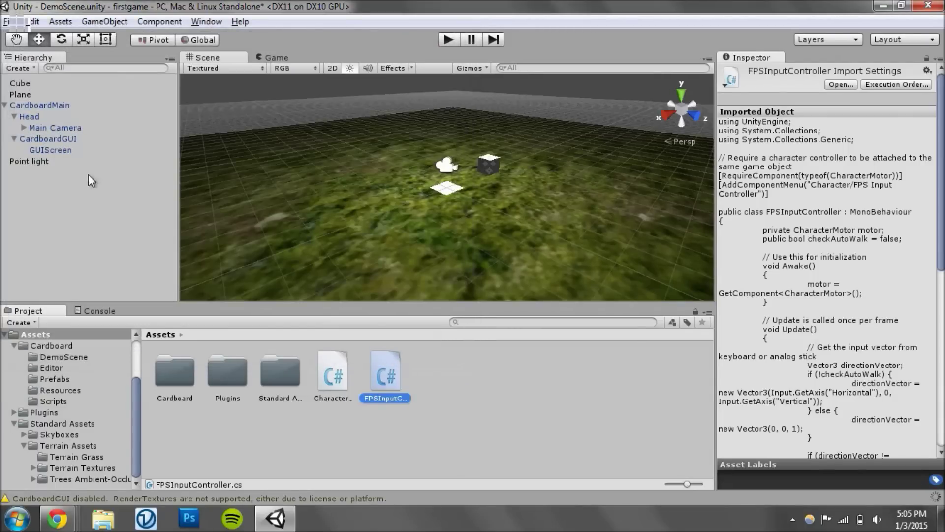
{"action": "left_click", "coordinate": [32, 117]}
{"action": "left_click_drag", "start_coordinate": [384, 380], "coordinate": [820, 258]}
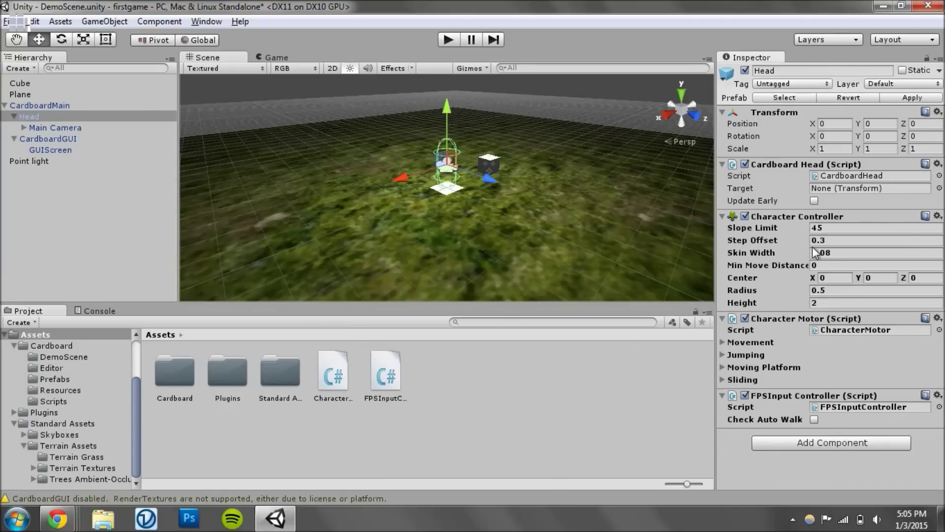
Play the scene, look around and walk in several directions to test the character movement, and stop it.
{"action": "left_click", "coordinate": [449, 40]}
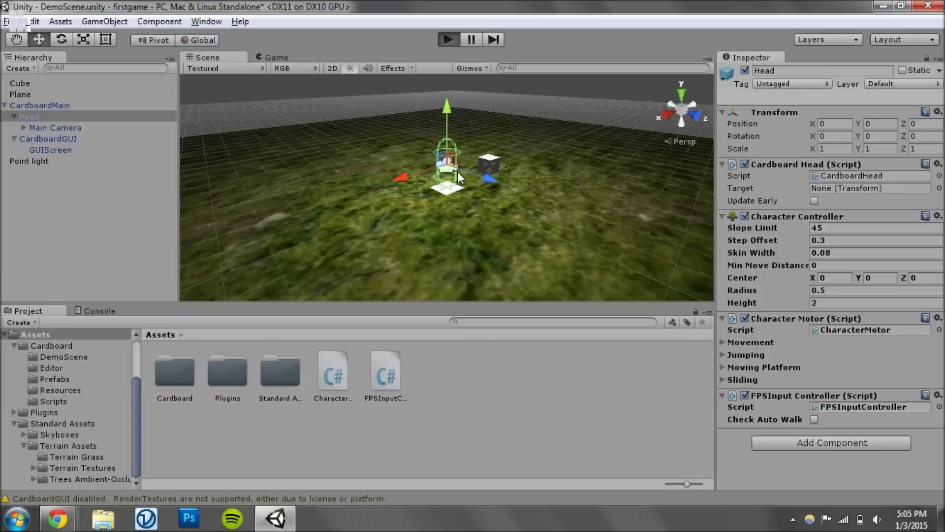
{"action": "key", "text": "alt"}
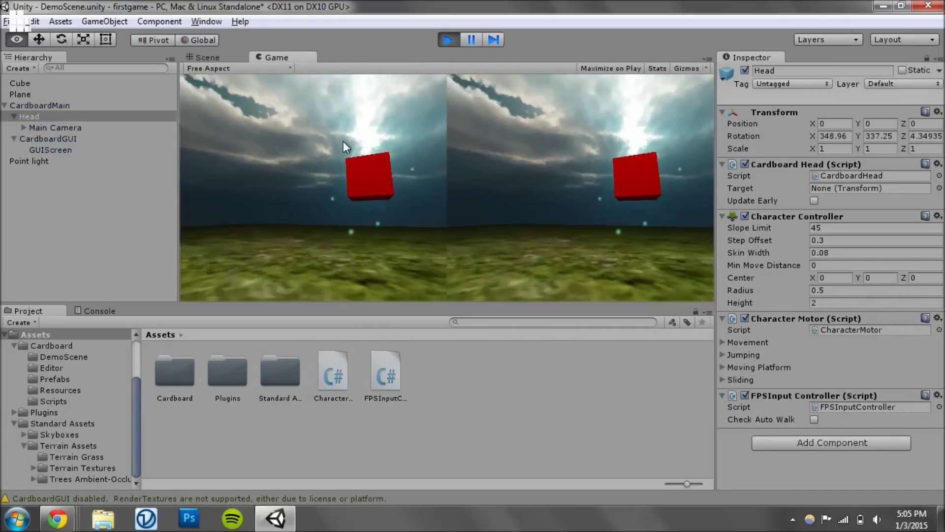
{"action": "key", "text": "s"}
{"action": "key", "text": "d"}
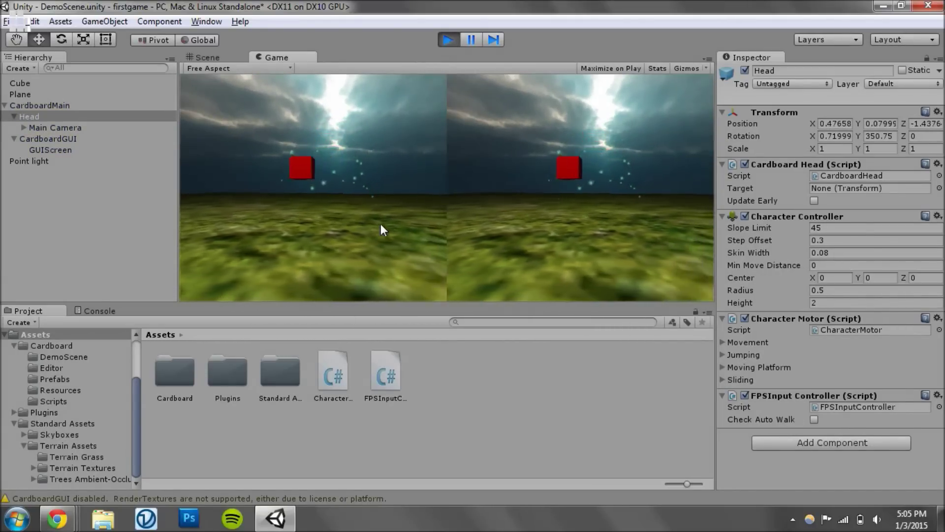
{"action": "key", "text": "a"}
{"action": "key", "text": "a"}
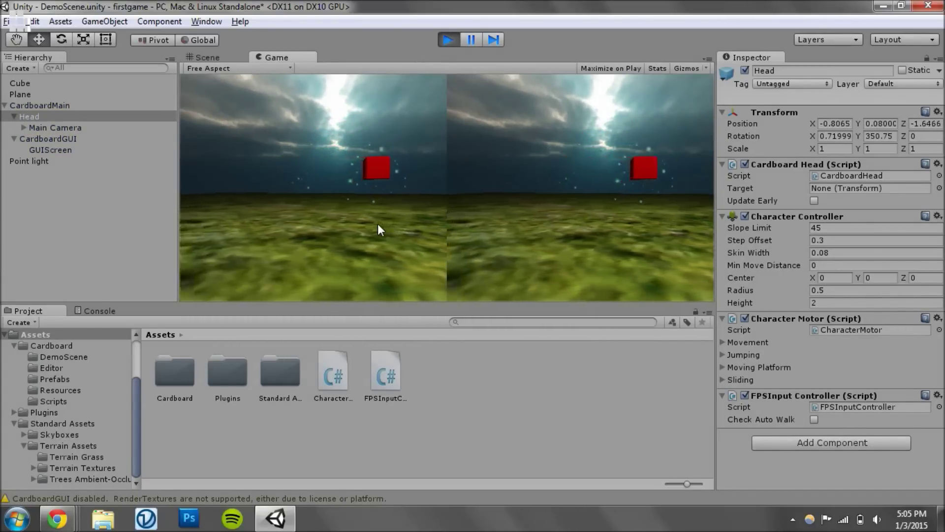
{"action": "key", "text": "alt"}
{"action": "key", "text": "w"}
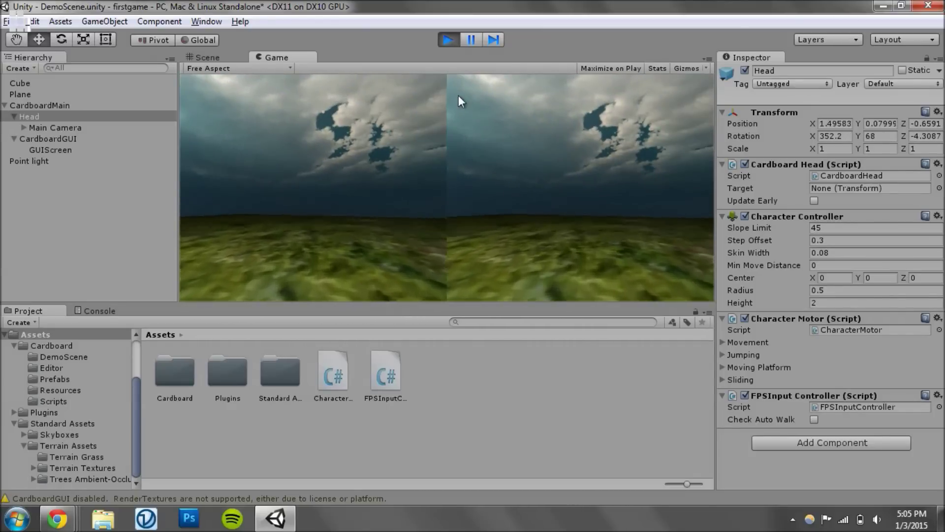
{"action": "left_click", "coordinate": [447, 41]}
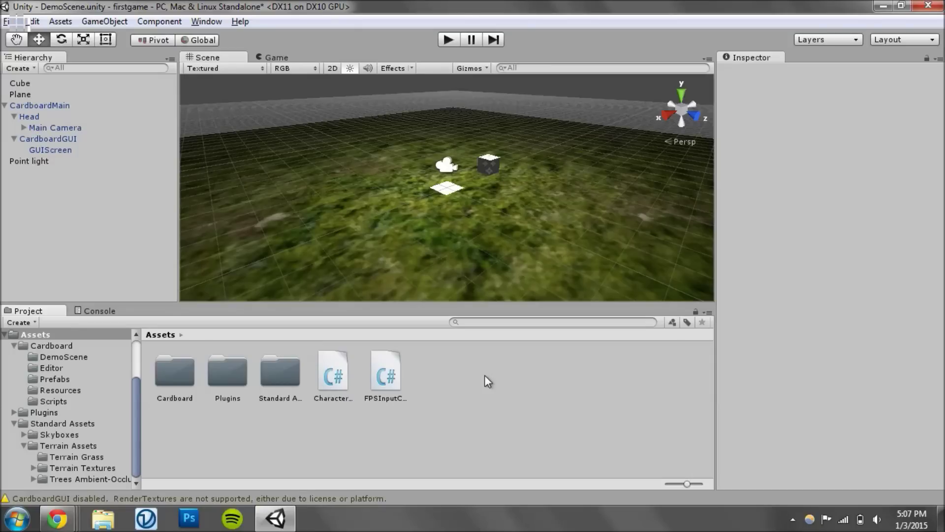
Delete the CardboardGUI object, including its GUIScreen child, from CardboardMain.
{"action": "left_click", "coordinate": [30, 128]}
{"action": "left_click", "coordinate": [43, 137]}
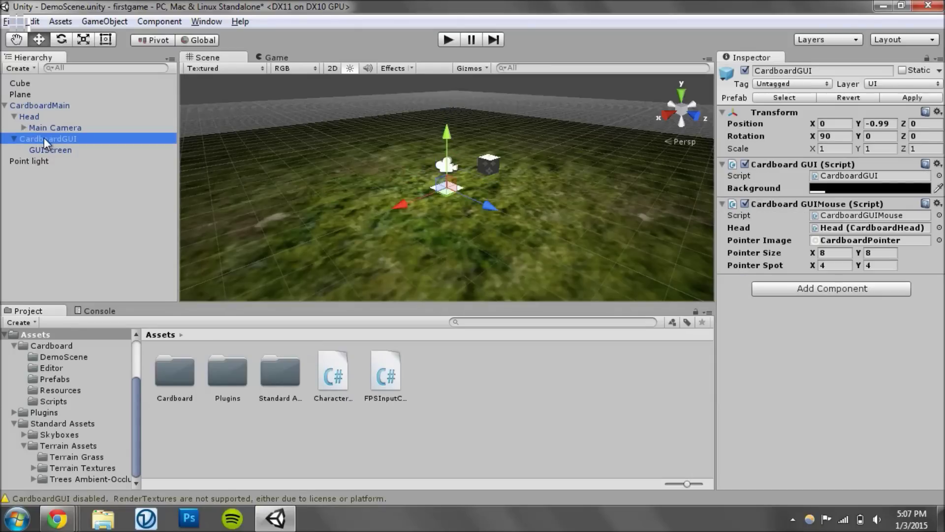
{"action": "right_click", "coordinate": [43, 138]}
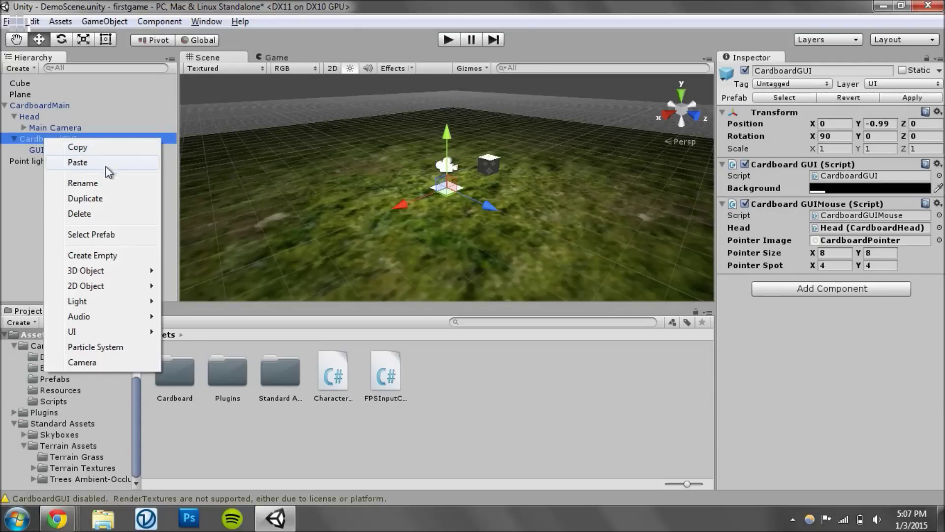
{"action": "left_click", "coordinate": [103, 213]}
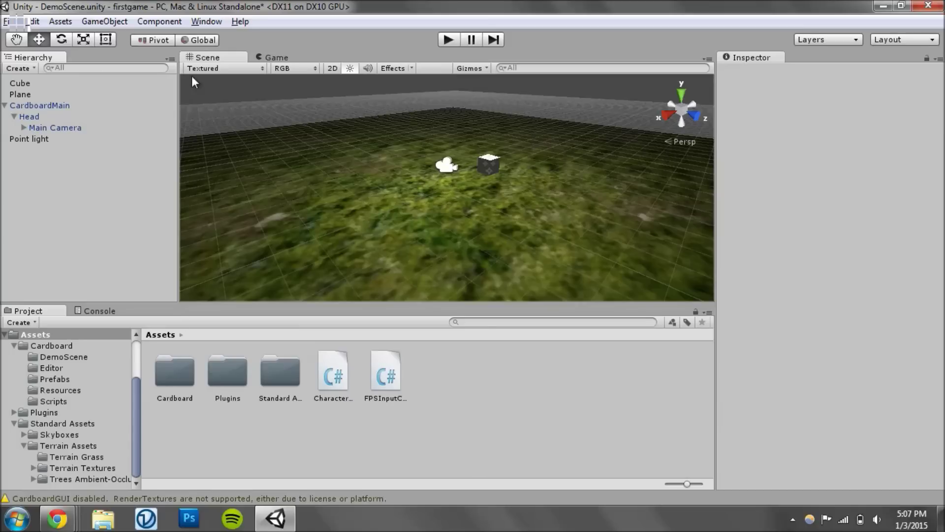
Create a 3D Sphere object in the scene.
{"action": "left_click", "coordinate": [105, 21]}
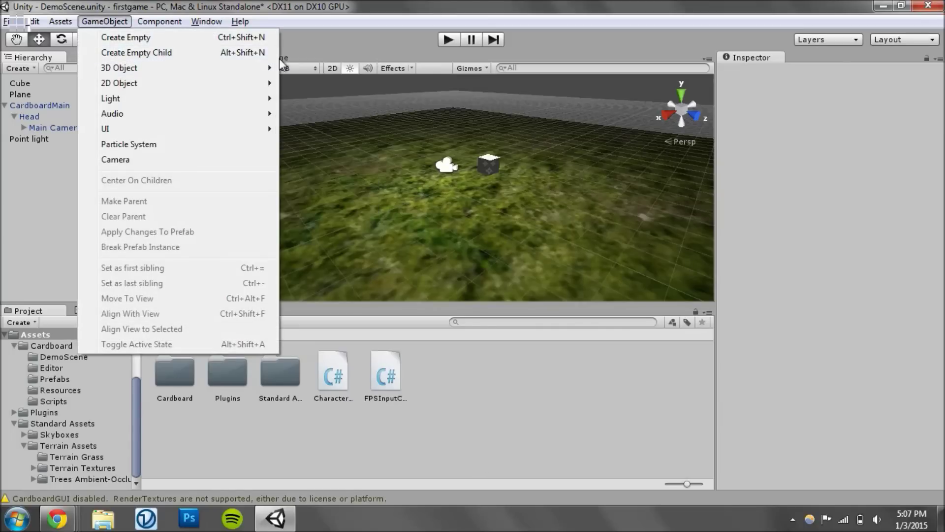
{"action": "mouse_move", "coordinate": [266, 68]}
{"action": "left_click", "coordinate": [313, 87]}
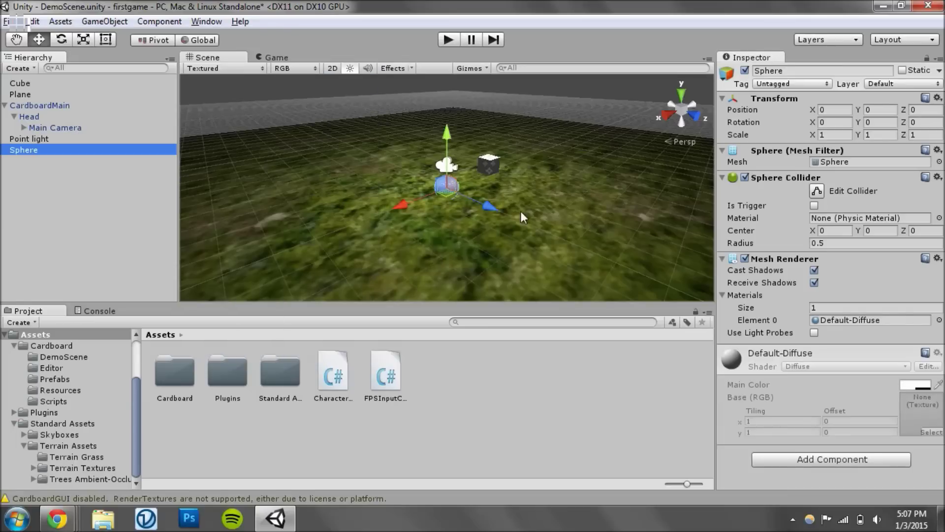
{"action": "left_click_drag", "start_coordinate": [521, 212], "coordinate": [532, 217], "text": "alt"}
Create a new C# script named Autowalk and add it to the Sphere as a component.
{"action": "left_click", "coordinate": [69, 150]}
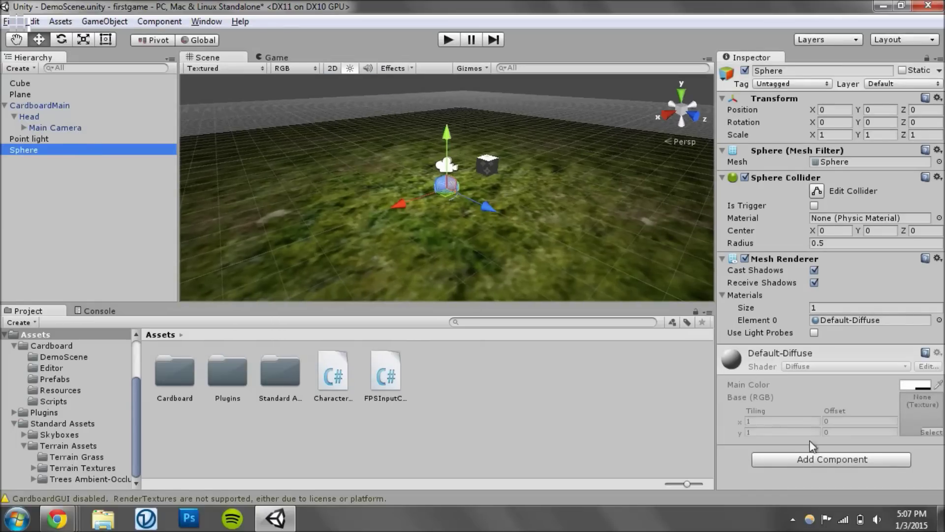
{"action": "left_click", "coordinate": [820, 454]}
{"action": "scroll", "coordinate": [808, 413], "scroll_direction": "down", "scroll_amount": 2}
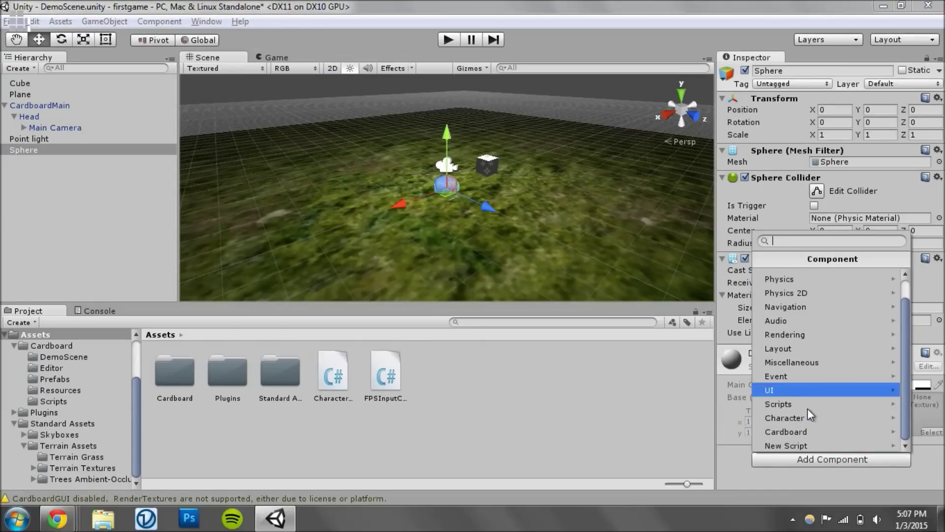
{"action": "left_click", "coordinate": [809, 445]}
{"action": "type", "text": "Autowalk"}
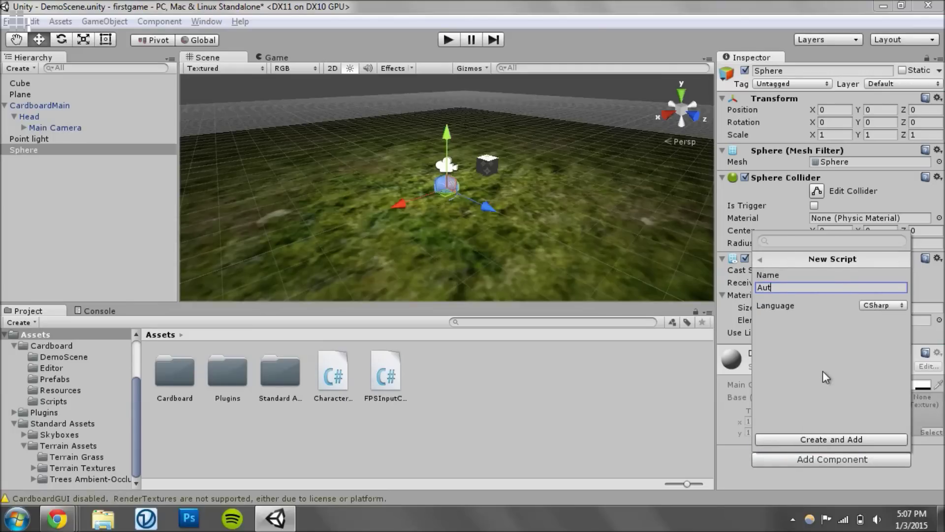
{"action": "left_click", "coordinate": [852, 439]}
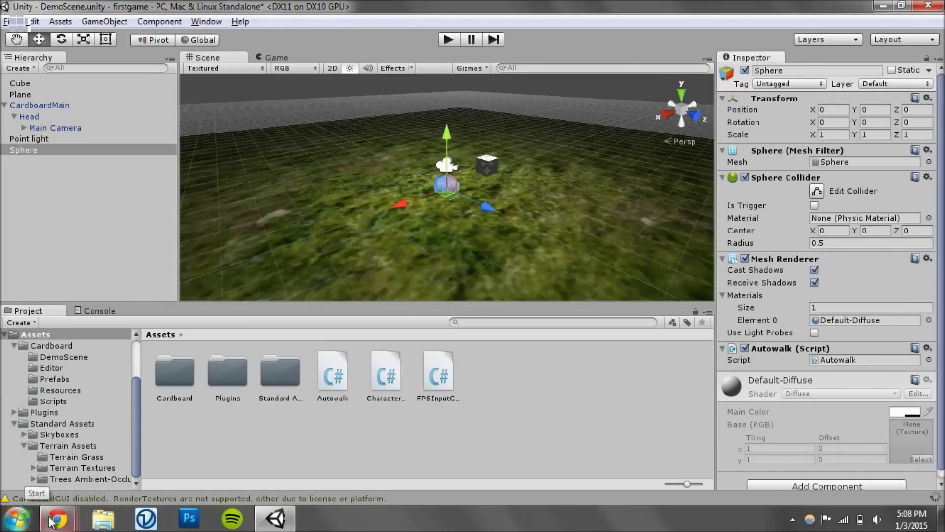
Switch to the MadSphere tutorial in Chrome, copy the full Autowalk script code, and return to Unity.
{"action": "mouse_move", "coordinate": [56, 518]}
{"action": "left_click", "coordinate": [393, 445]}
{"action": "scroll", "coordinate": [392, 249], "scroll_direction": "down", "scroll_amount": 8}
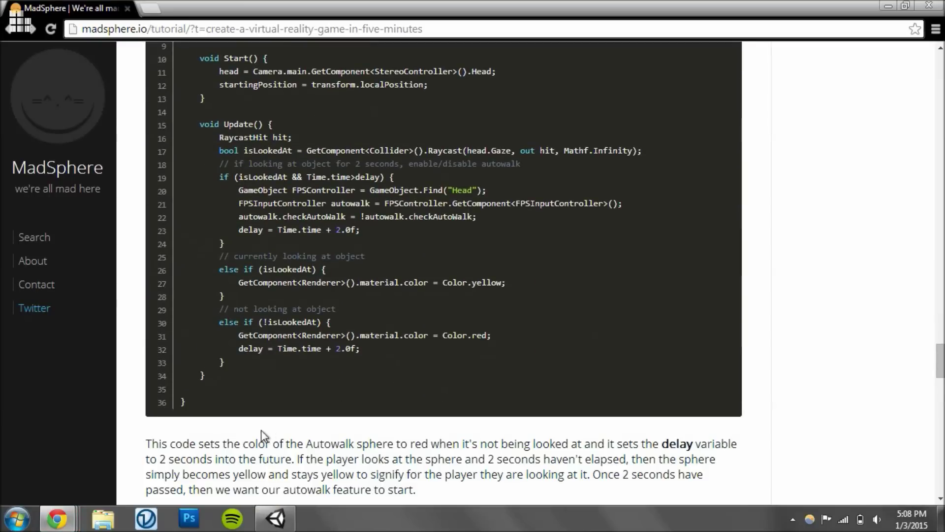
{"action": "left_click_drag", "start_coordinate": [196, 403], "coordinate": [181, 146]}
{"action": "key", "text": "ctrl+c"}
{"action": "left_click", "coordinate": [293, 403]}
{"action": "left_click", "coordinate": [275, 518]}
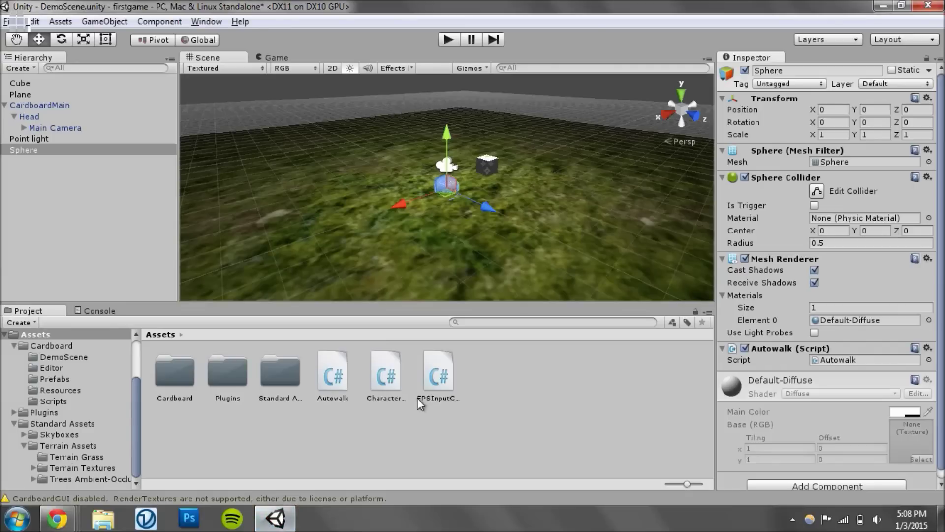
Open the Autowalk script in MonoDevelop, replace all its code with the copied Autowalk code, and save it.
{"action": "left_click", "coordinate": [333, 376]}
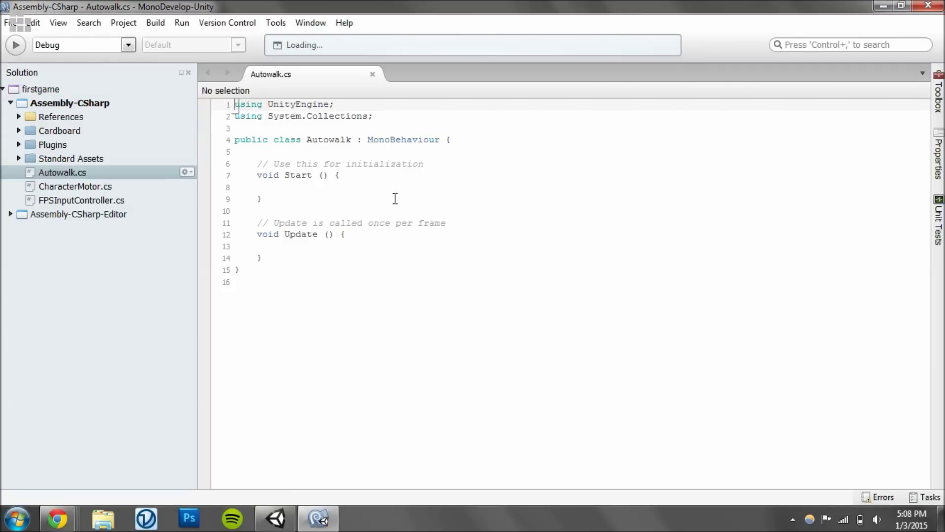
{"action": "left_click", "coordinate": [437, 214]}
{"action": "key", "text": "ctrl+a"}
{"action": "key", "text": "ctrl+v"}
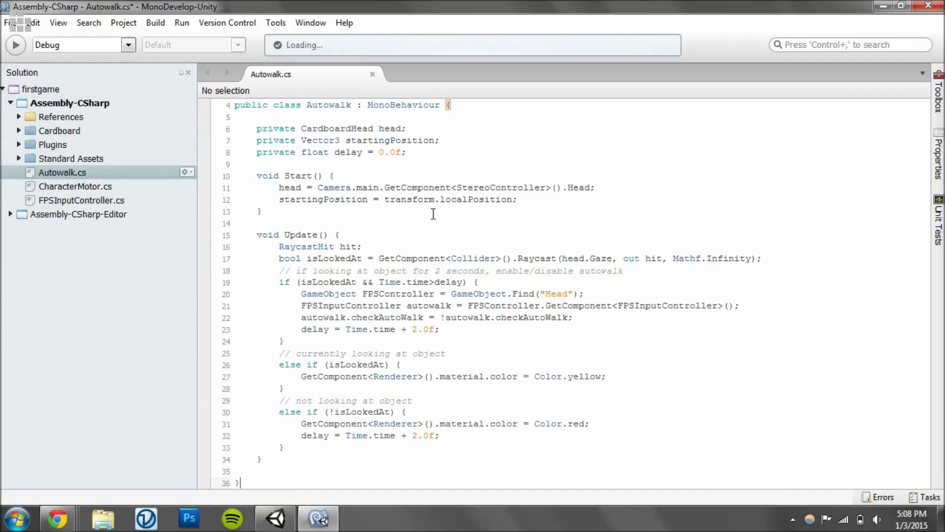
{"action": "key", "text": "ctrl+s"}
{"action": "left_click", "coordinate": [413, 281]}
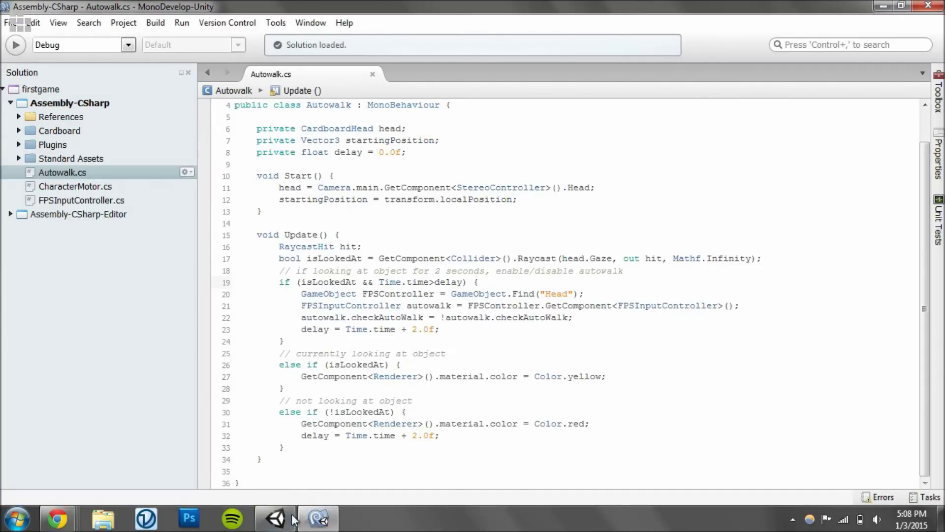
Return to Unity and raise the Sphere above the scene to a Y position of about 9.53.
{"action": "left_click", "coordinate": [293, 519]}
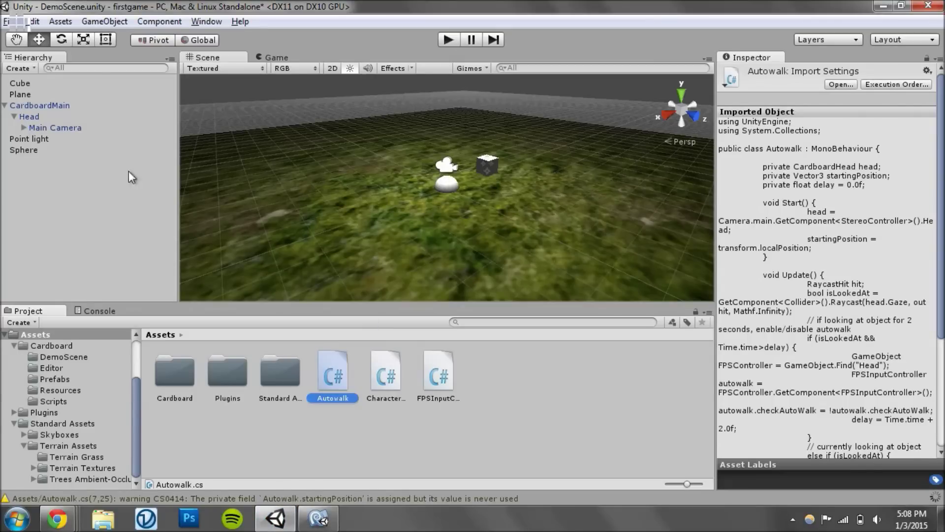
{"action": "left_click", "coordinate": [23, 150]}
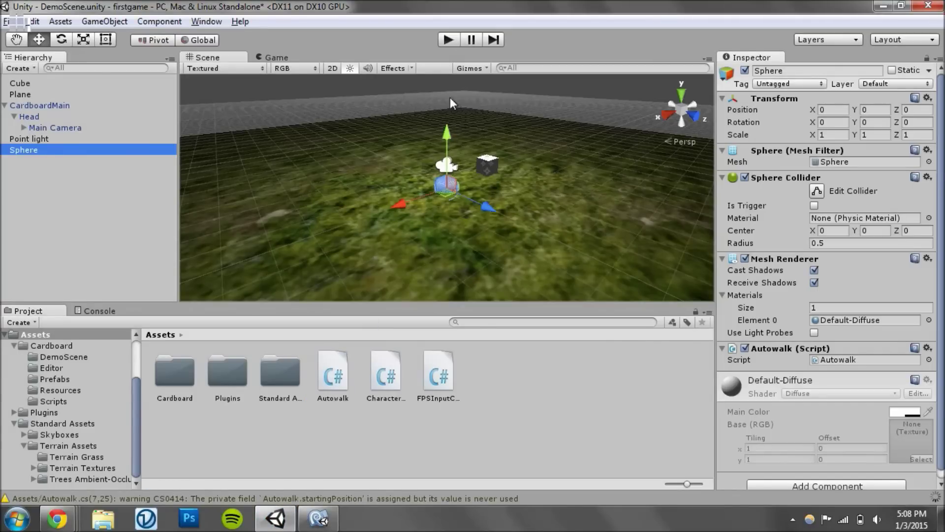
{"action": "left_click_drag", "start_coordinate": [446, 121], "coordinate": [452, 95]}
{"action": "middle_click_drag", "start_coordinate": [502, 175], "coordinate": [465, 217]}
{"action": "scroll", "coordinate": [465, 217], "scroll_direction": "down", "scroll_amount": 4}
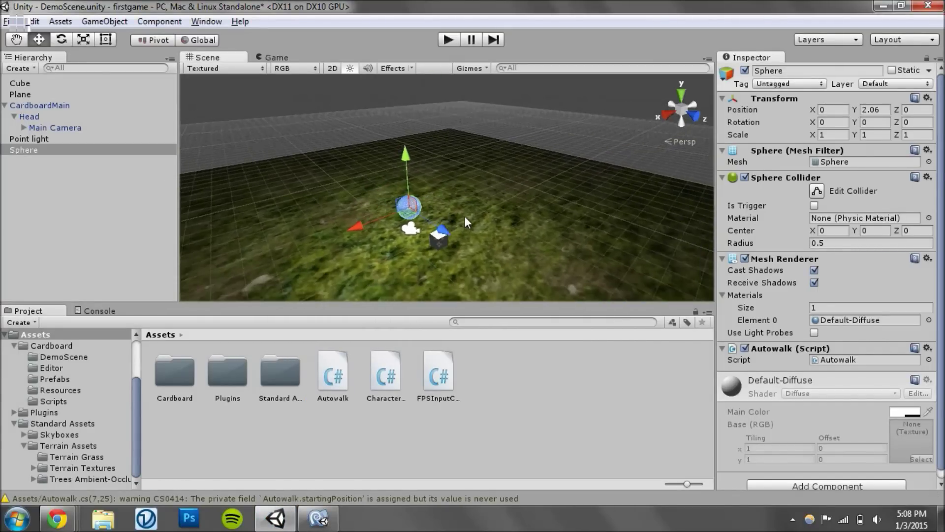
{"action": "left_click_drag", "start_coordinate": [488, 218], "coordinate": [458, 200]}
{"action": "left_click", "coordinate": [413, 201]}
{"action": "left_click_drag", "start_coordinate": [418, 174], "coordinate": [419, 59]}
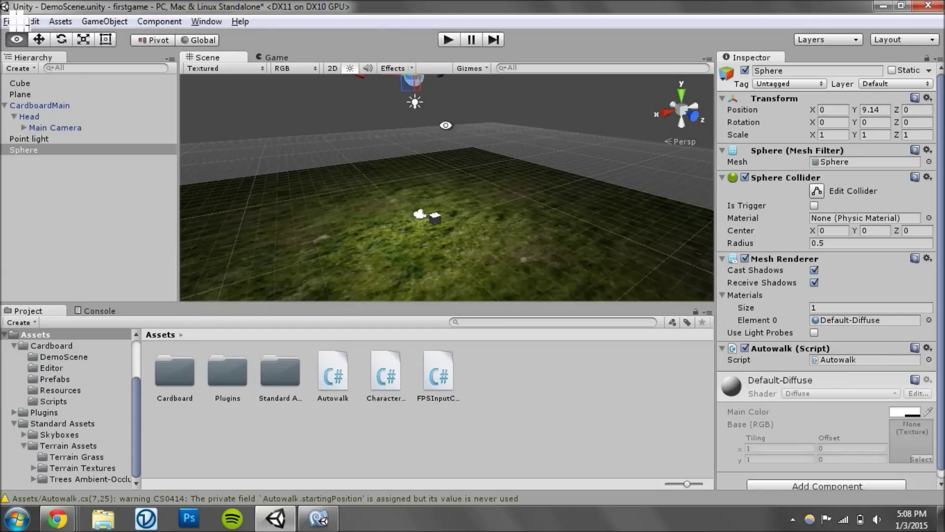
{"action": "left_click_drag", "start_coordinate": [444, 124], "coordinate": [441, 142], "text": "alt"}
{"action": "scroll", "coordinate": [441, 142], "scroll_direction": "down", "scroll_amount": 3}
{"action": "left_click_drag", "start_coordinate": [419, 83], "coordinate": [418, 75]}
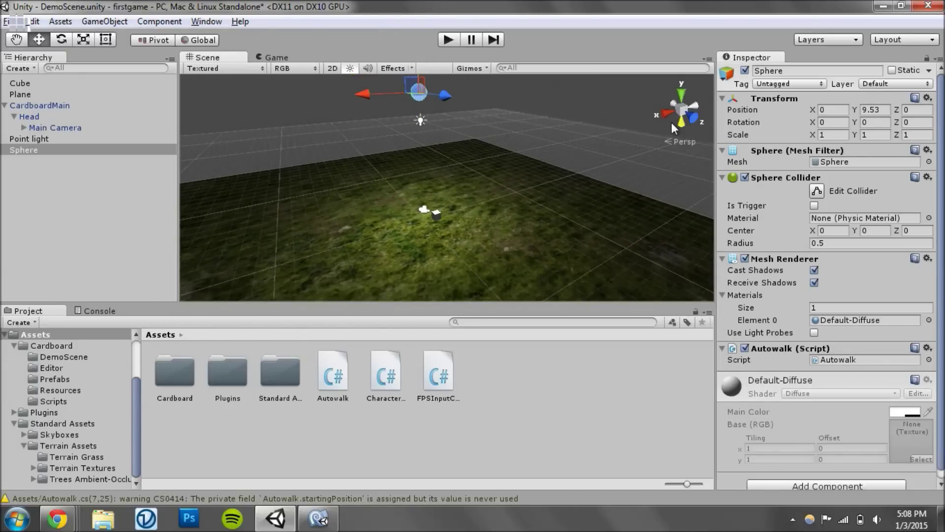
Set the Sphere's scale to 3 on the X, Y and Z axes.
{"action": "left_click", "coordinate": [832, 134]}
{"action": "type", "text": "3"}
{"action": "left_click", "coordinate": [869, 134]}
{"action": "type", "text": "3"}
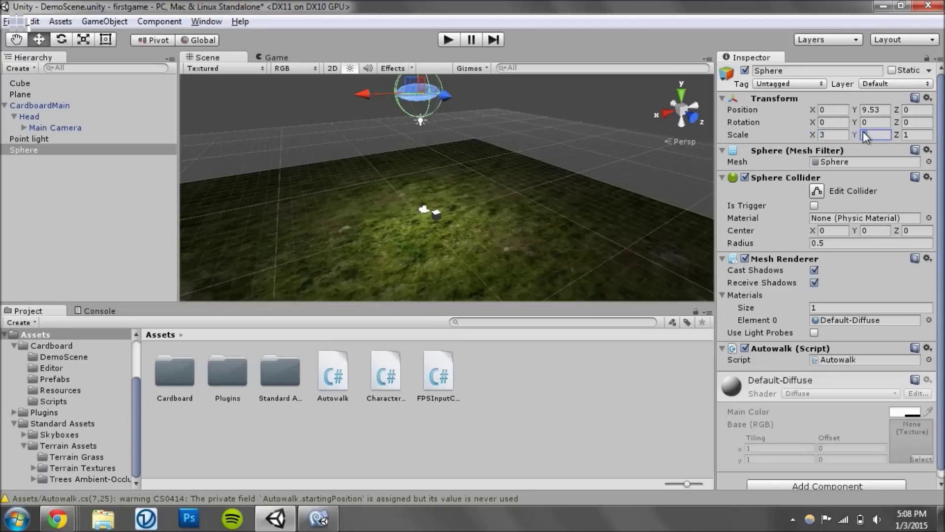
{"action": "left_click", "coordinate": [910, 135]}
{"action": "type", "text": "3"}
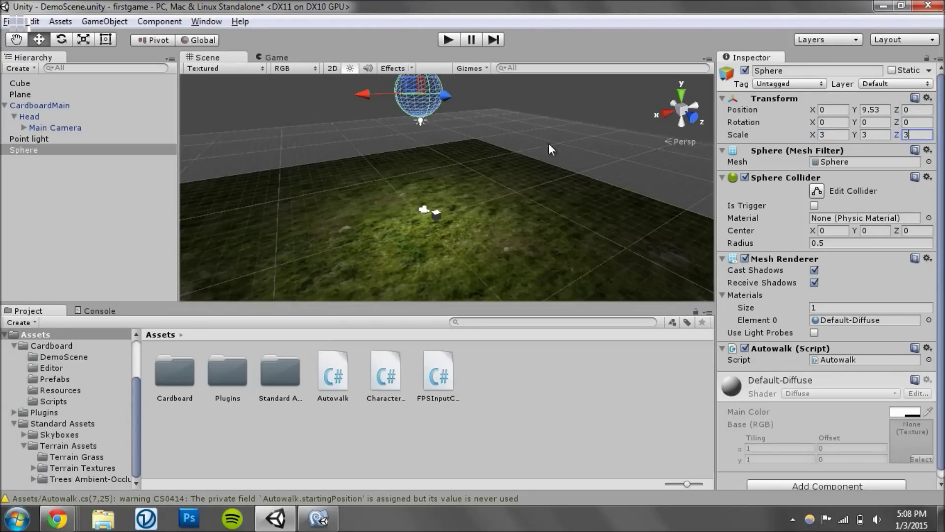
Raise the enlarged Sphere further, to a Y position of about 11.1.
{"action": "left_click_drag", "start_coordinate": [550, 148], "coordinate": [445, 146], "text": "alt"}
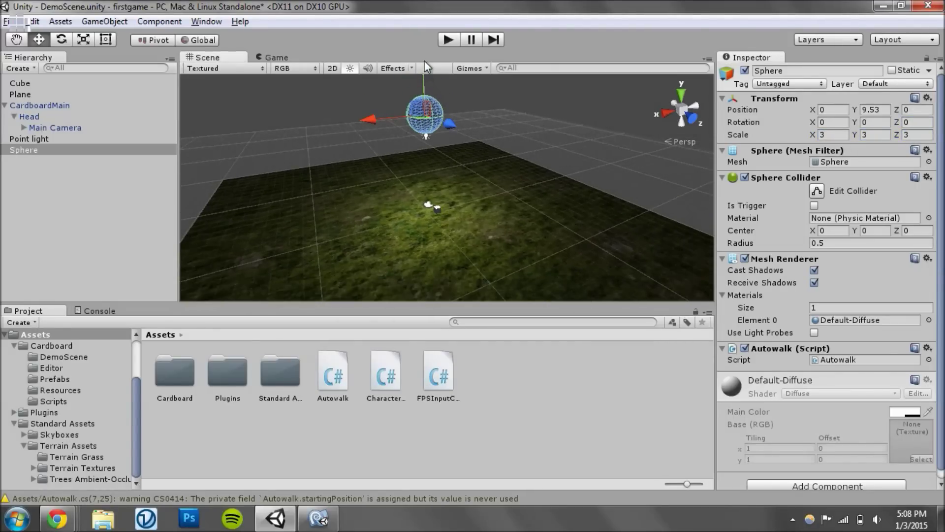
{"action": "scroll", "coordinate": [468, 181], "scroll_direction": "down", "scroll_amount": 4}
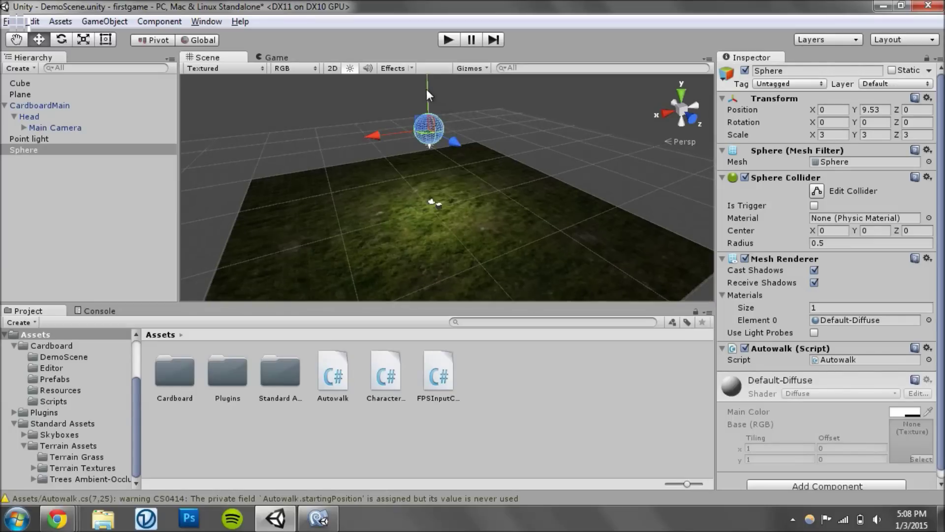
{"action": "left_click_drag", "start_coordinate": [427, 89], "coordinate": [429, 78]}
{"action": "left_click_drag", "start_coordinate": [460, 178], "coordinate": [460, 152], "text": "alt"}
{"action": "scroll", "coordinate": [496, 224], "scroll_direction": "up", "scroll_amount": 2}
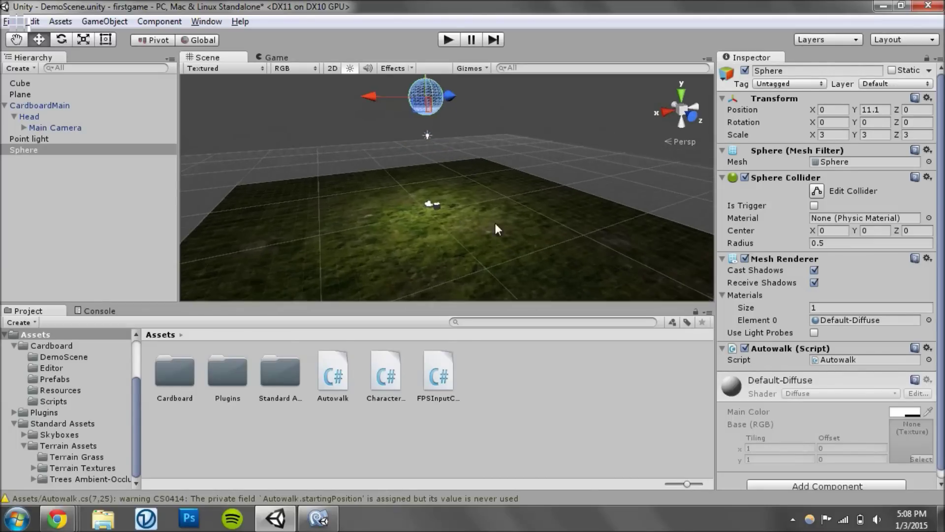
{"action": "left_click", "coordinate": [100, 147]}
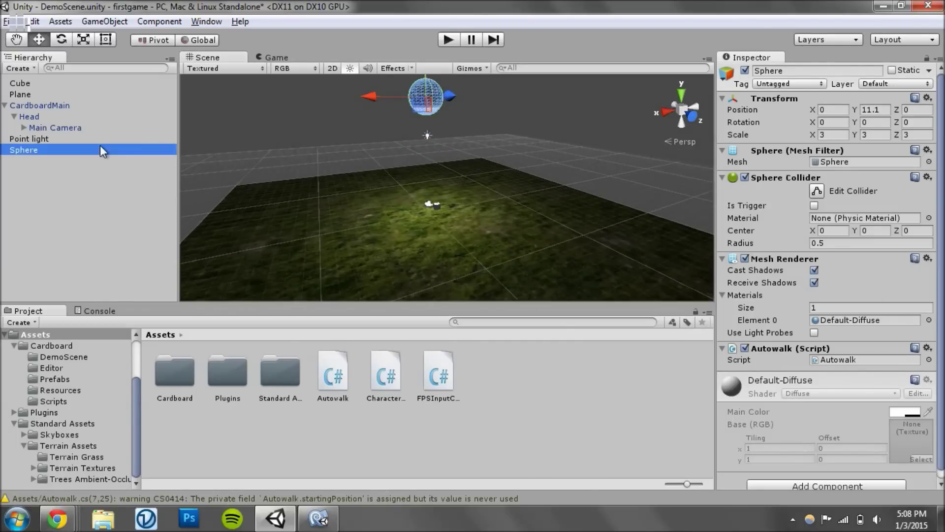
Run the game, look up at the sphere to toggle autowalk on and off, and stop the game.
{"action": "left_click_drag", "start_coordinate": [468, 198], "coordinate": [442, 197], "text": "alt"}
{"action": "left_click", "coordinate": [448, 40]}
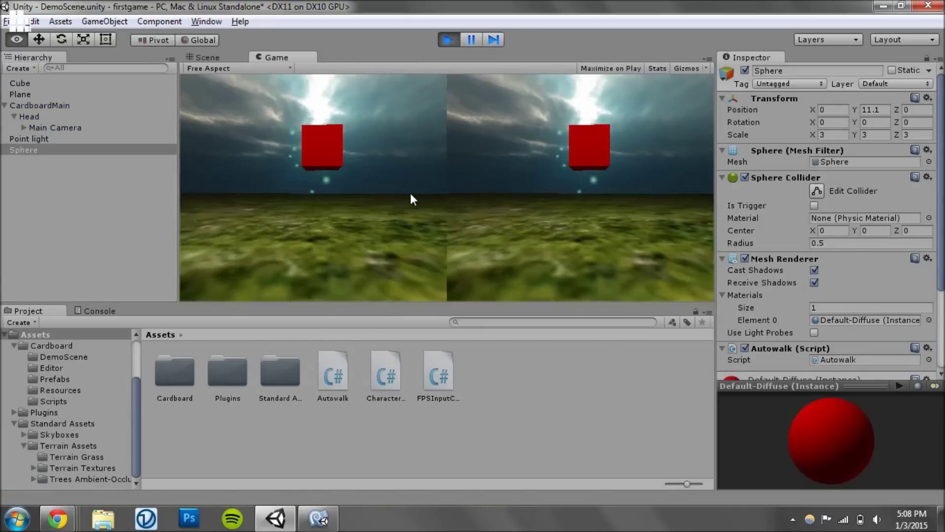
{"action": "key", "text": "alt"}
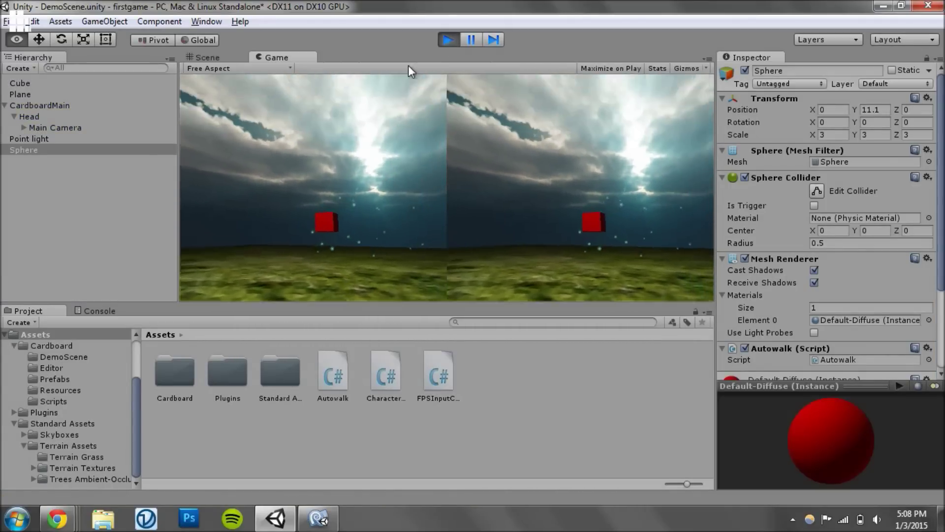
{"action": "key", "text": "alt"}
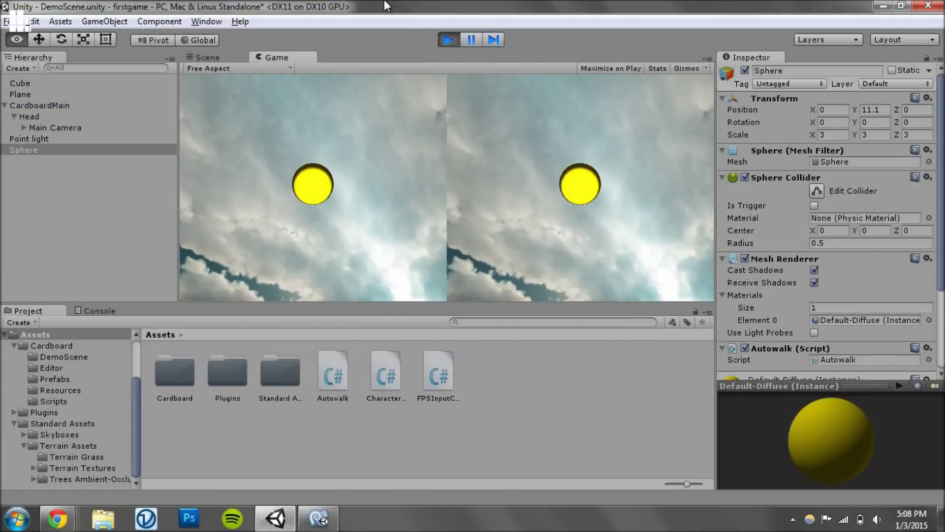
{"action": "key", "text": "alt"}
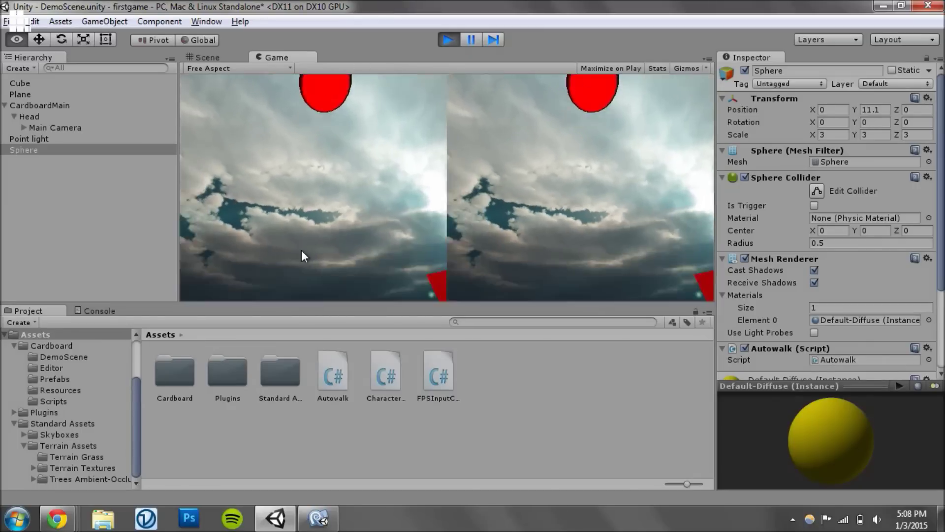
{"action": "key", "text": "alt"}
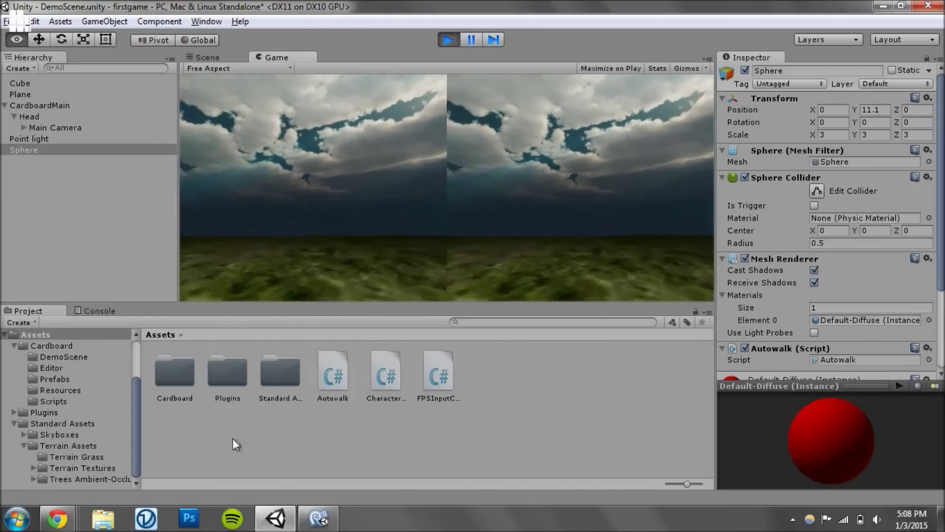
{"action": "key", "text": "alt"}
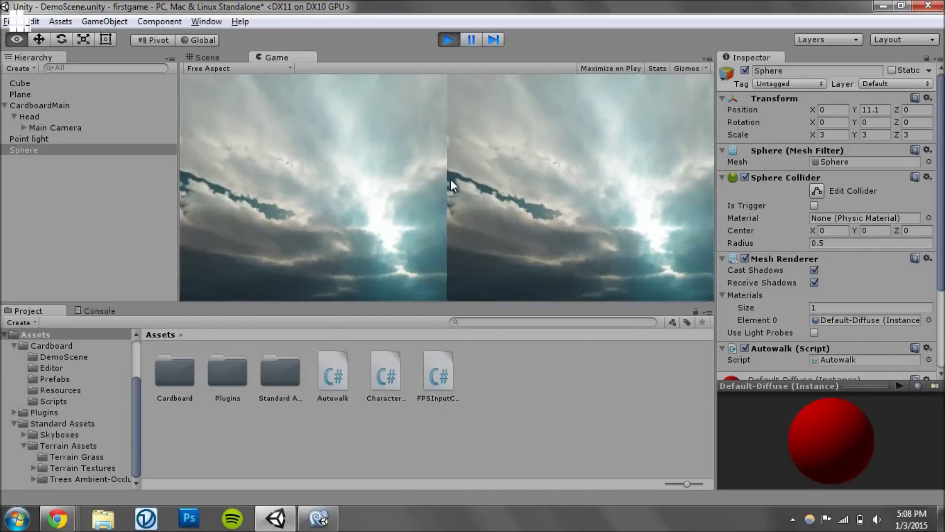
{"action": "key", "text": "alt"}
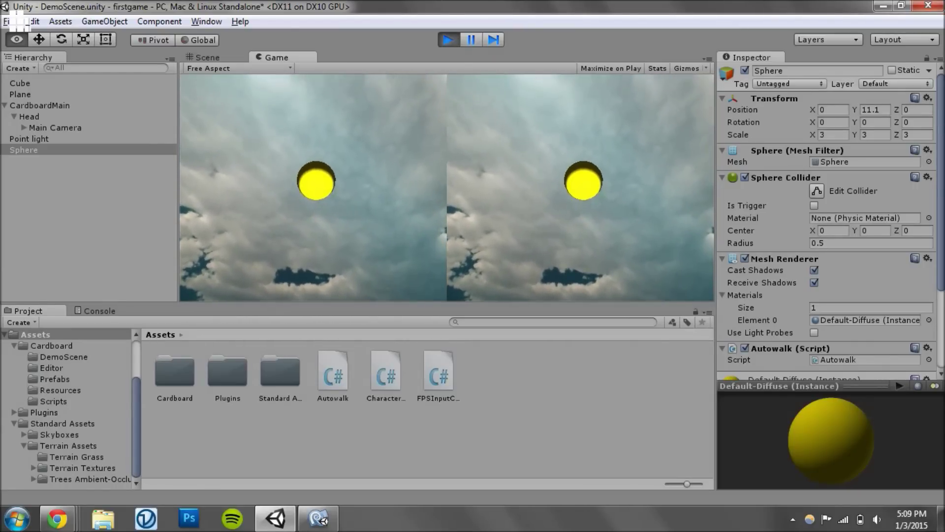
{"action": "key", "text": "alt"}
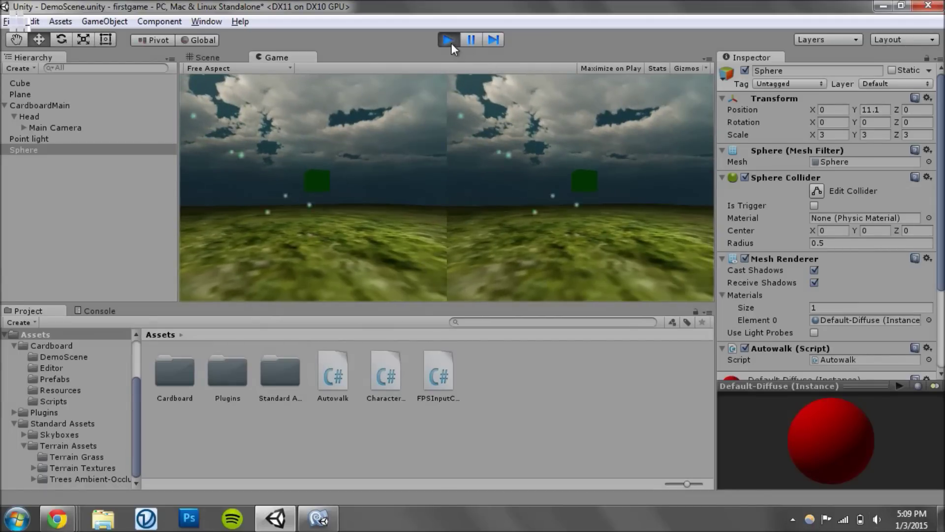
{"action": "left_click", "coordinate": [448, 39]}
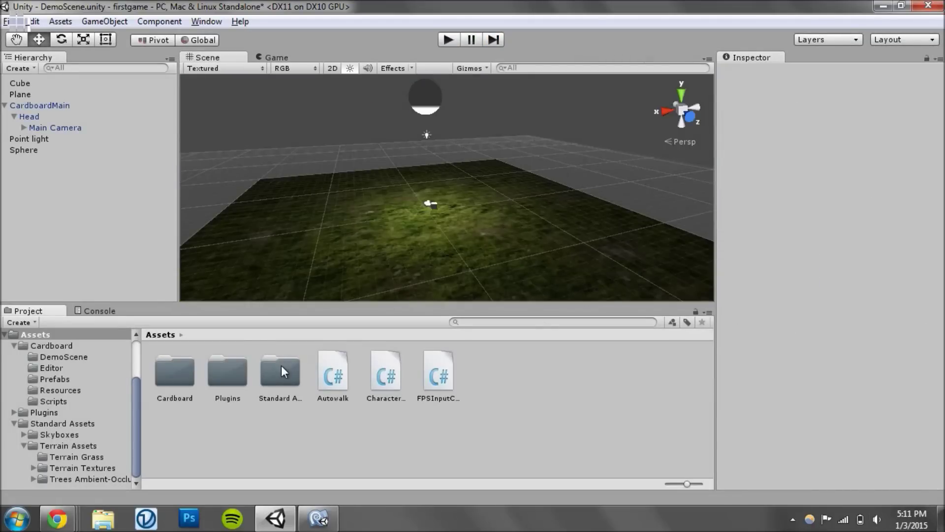
Select the Cube, locate the Teleport script attached to it, and open that script in MonoDevelop.
{"action": "left_click_drag", "start_coordinate": [512, 182], "coordinate": [496, 217], "text": "alt"}
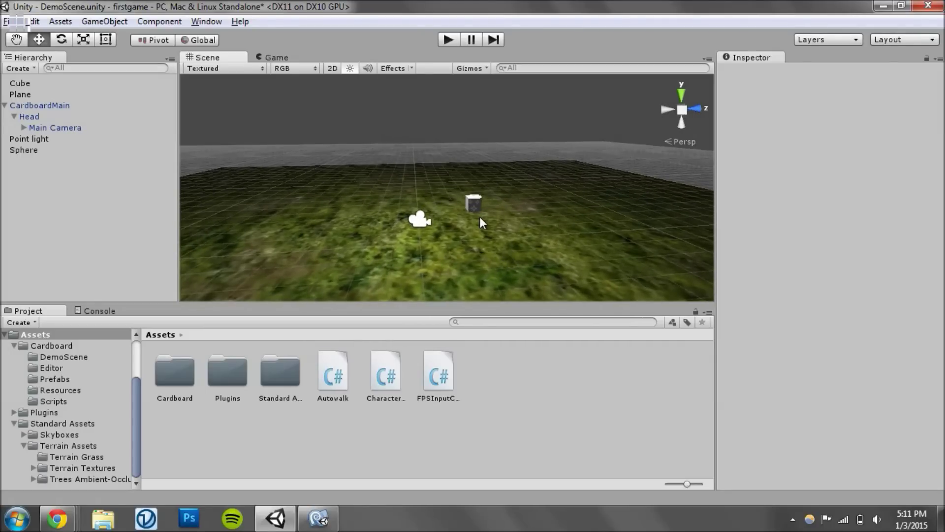
{"action": "left_click", "coordinate": [27, 84]}
{"action": "scroll", "coordinate": [758, 295], "scroll_direction": "down", "scroll_amount": 10}
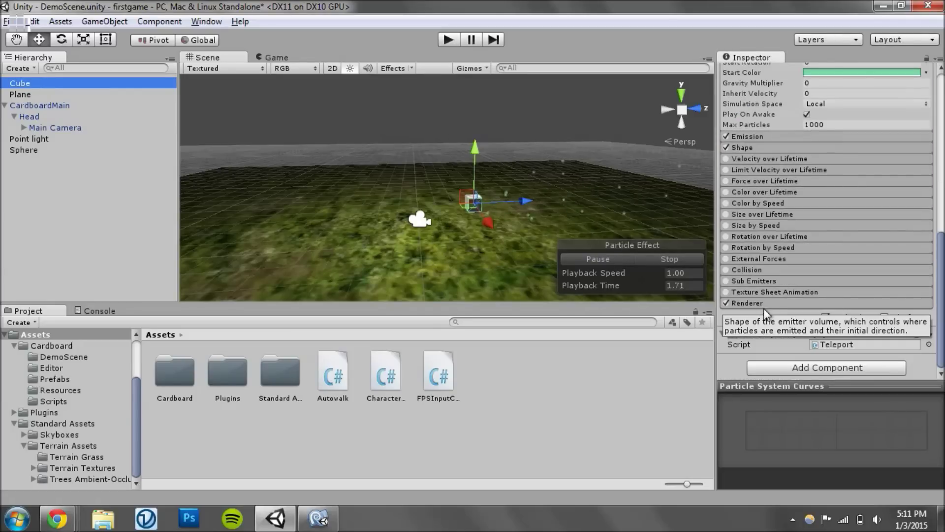
{"action": "left_click", "coordinate": [849, 344]}
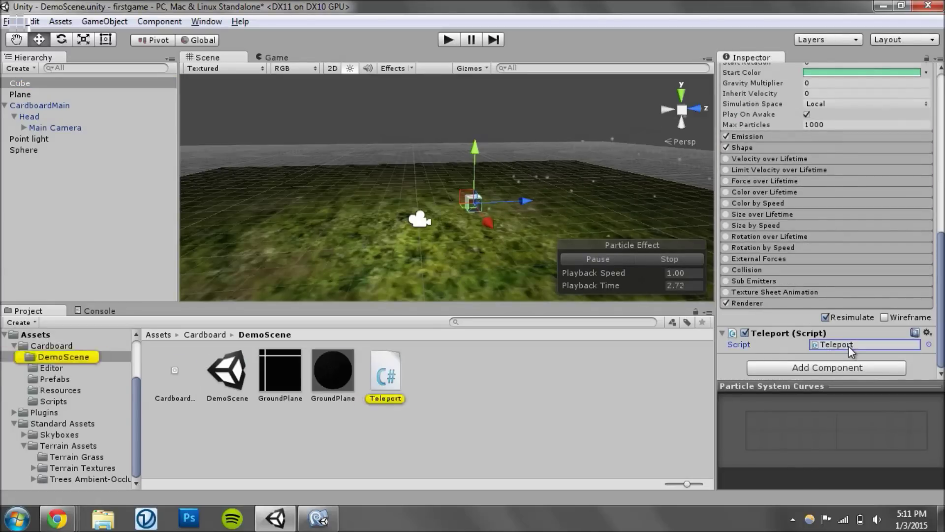
{"action": "left_click", "coordinate": [388, 370]}
{"action": "double_click", "coordinate": [388, 370]}
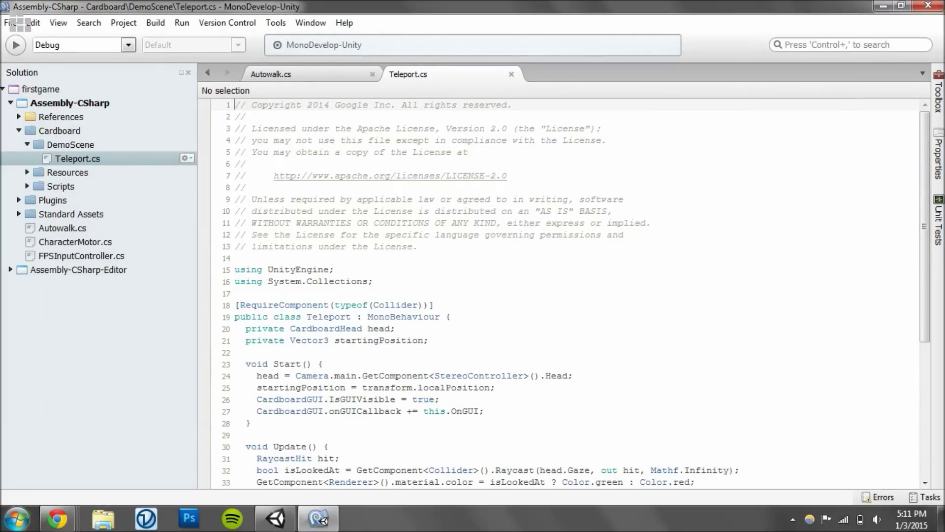
Switch to the MadSphere tutorial in Chrome and copy the full Teleport.cs code.
{"action": "mouse_move", "coordinate": [57, 519]}
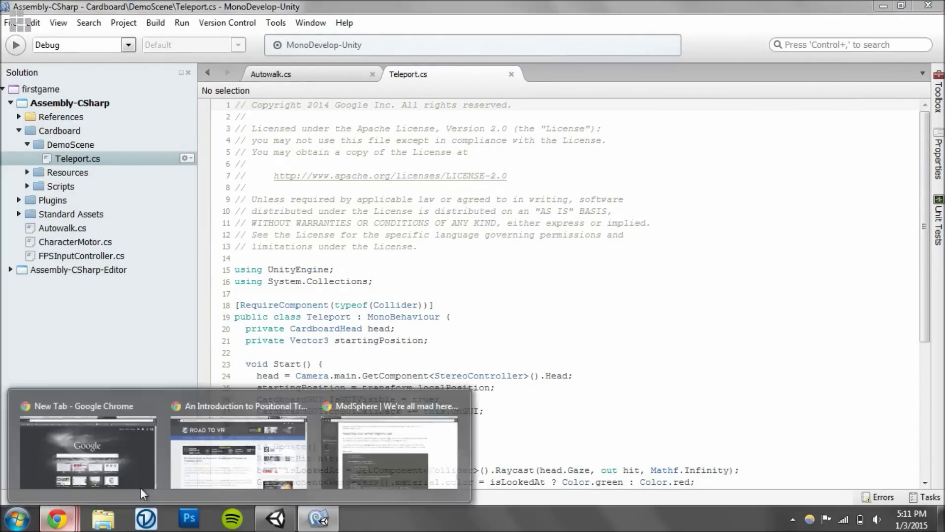
{"action": "left_click", "coordinate": [360, 428]}
{"action": "left_click_drag", "start_coordinate": [356, 348], "coordinate": [174, 281]}
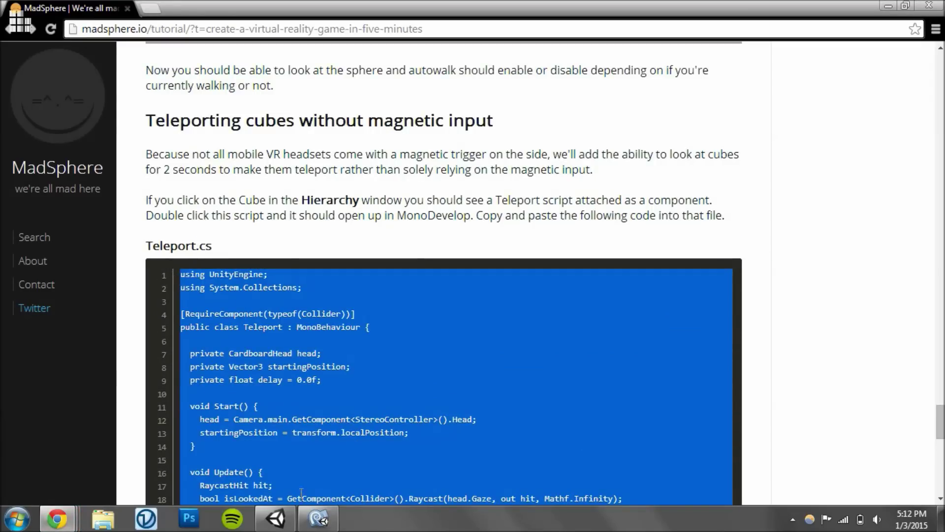
{"action": "key", "text": "ctrl+c"}
Return to MonoDevelop, replace everything in Teleport.cs with the copied code, and save the script.
{"action": "left_click", "coordinate": [318, 518]}
{"action": "key", "text": "ctrl+a"}
{"action": "key", "text": "Delete"}
{"action": "key", "text": "ctrl+v"}
{"action": "key", "text": "ctrl+s"}
{"action": "left_click", "coordinate": [451, 322]}
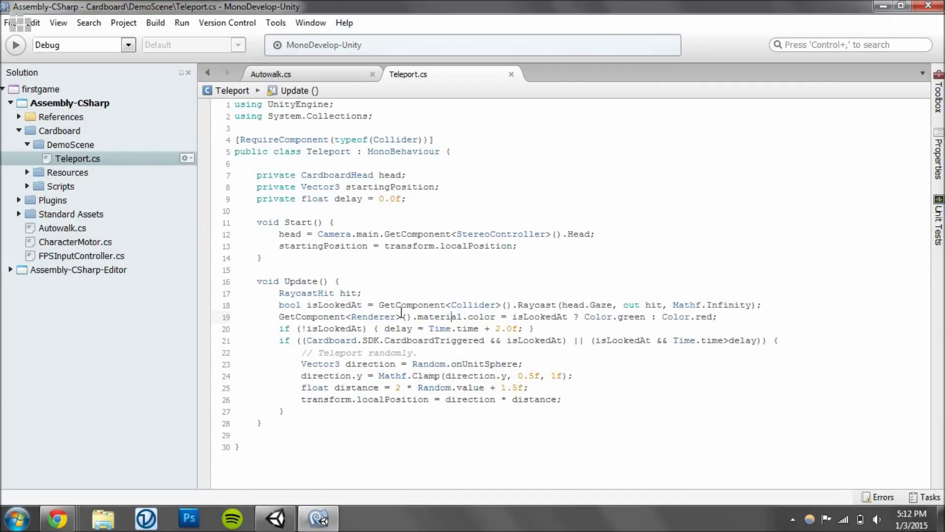
{"action": "left_click_drag", "start_coordinate": [395, 323], "coordinate": [439, 378]}
{"action": "left_click", "coordinate": [449, 385]}
Switch to Unity and run the game to test gazing at the cube to teleport it and at the sphere to autowalk.
{"action": "left_click", "coordinate": [275, 519]}
{"action": "left_click", "coordinate": [448, 39]}
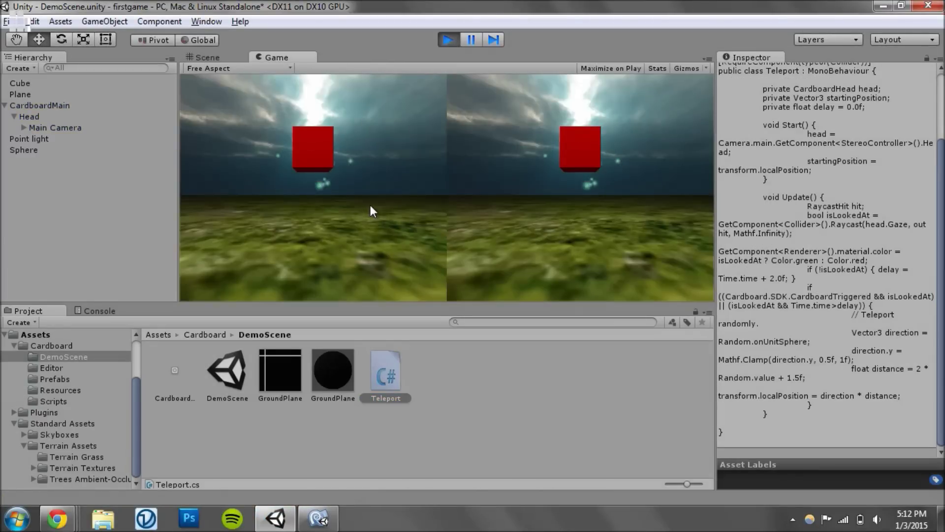
{"action": "key", "text": "alt"}
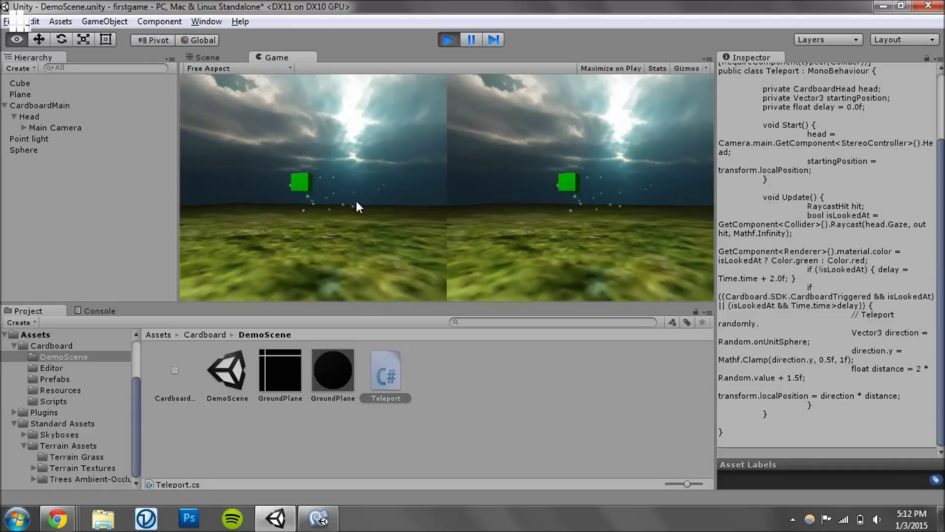
{"action": "key", "text": "alt"}
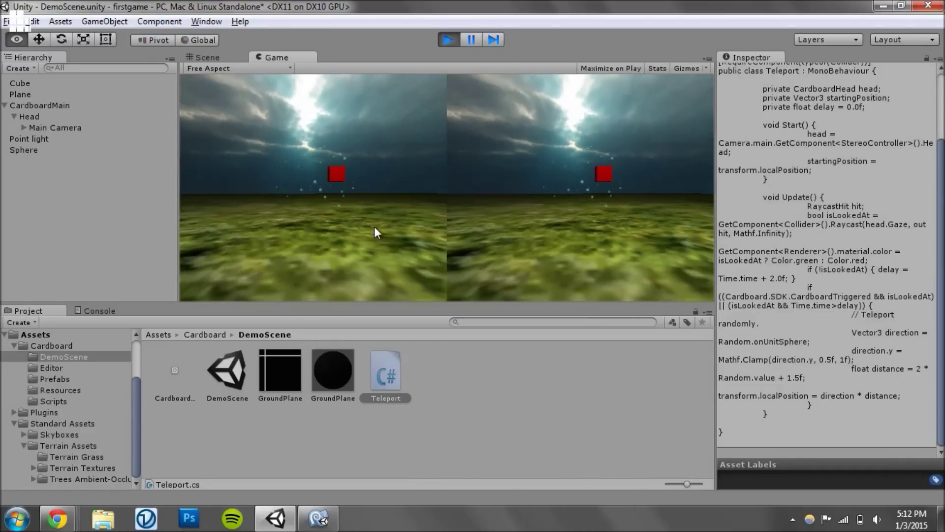
{"action": "mouse_move", "coordinate": [421, 6]}
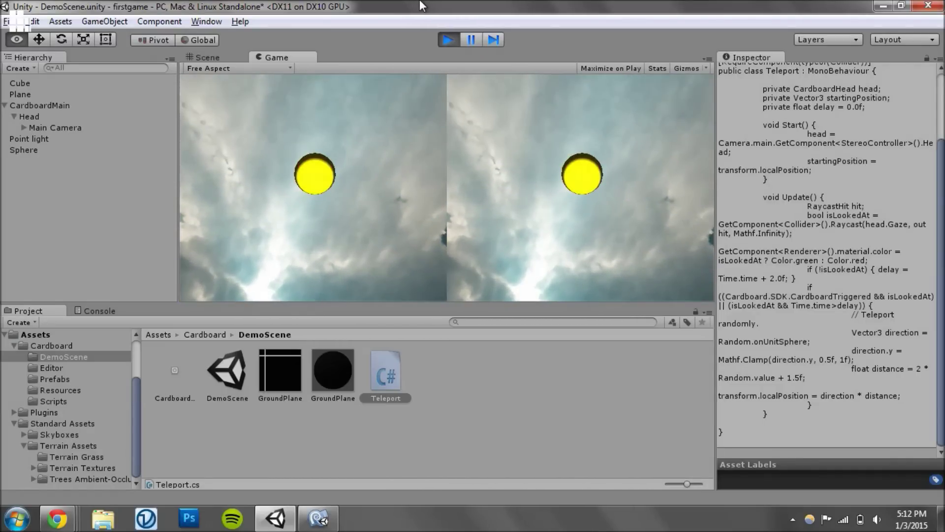
{"action": "mouse_move", "coordinate": [527, 498]}
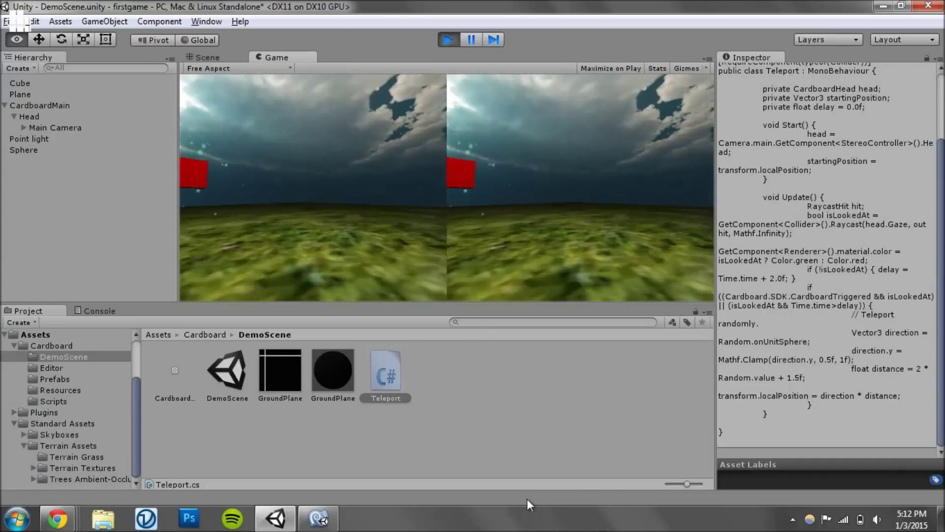
Look around the running game, gaze at the cube until it teleports several times, and stop the game.
{"action": "mouse_move", "coordinate": [515, 327]}
{"action": "mouse_move", "coordinate": [515, 148]}
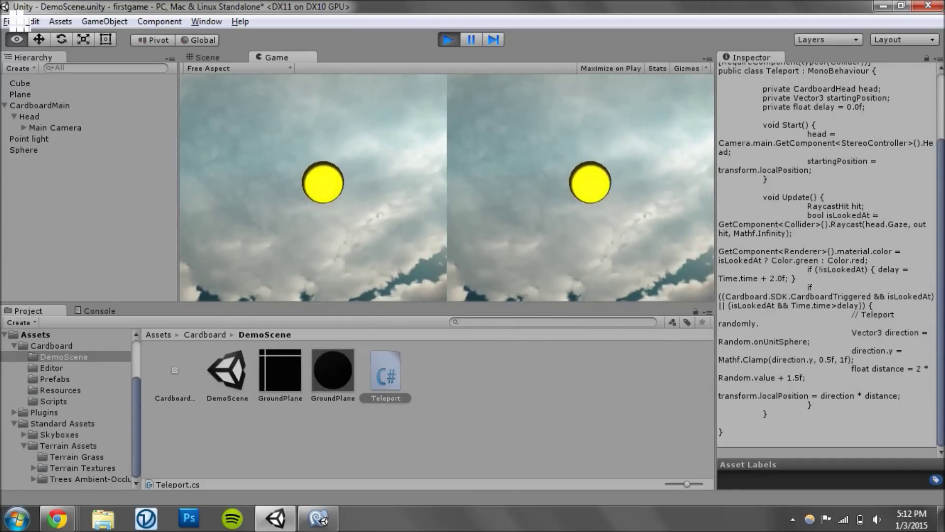
{"action": "mouse_move", "coordinate": [473, 447]}
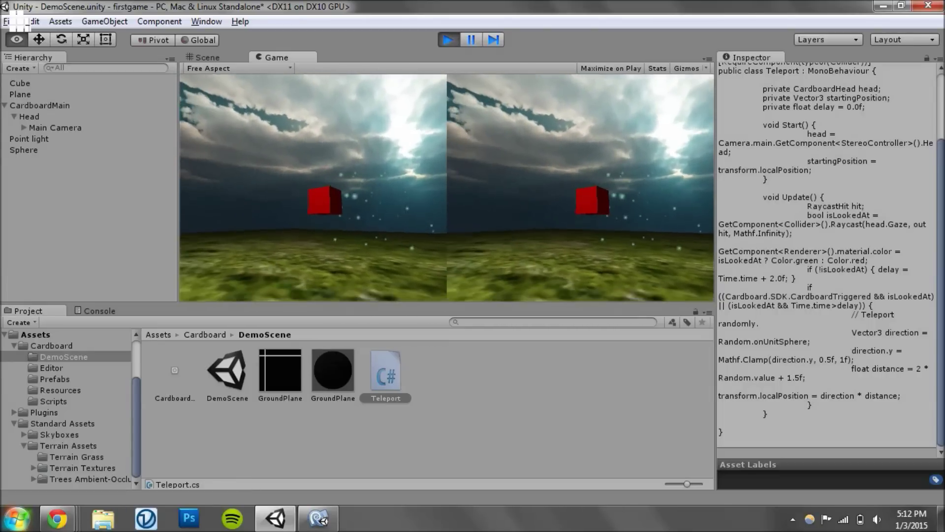
{"action": "mouse_move", "coordinate": [16, 517]}
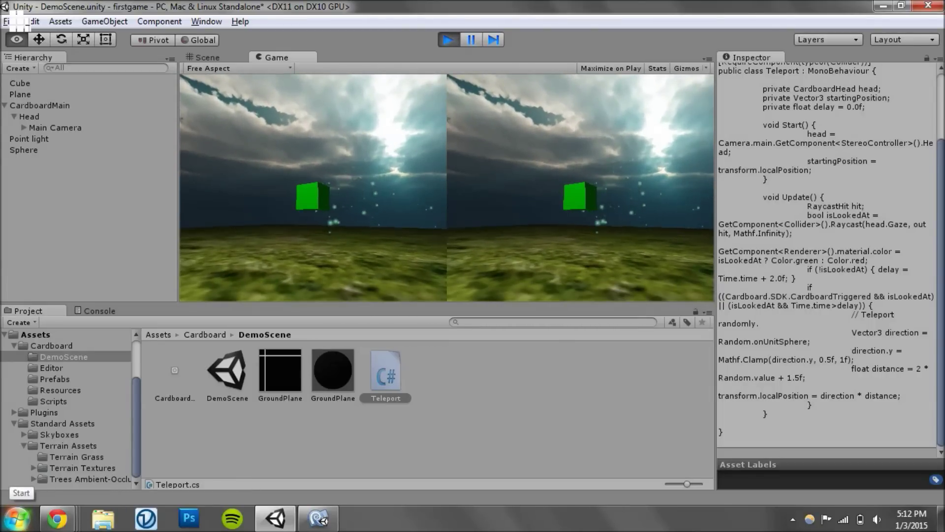
{"action": "key", "text": "alt"}
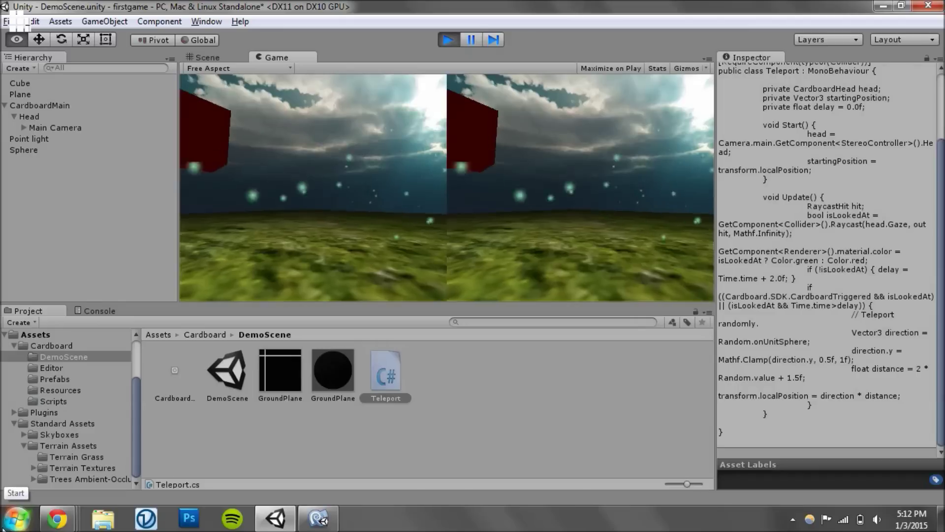
{"action": "key", "text": "alt"}
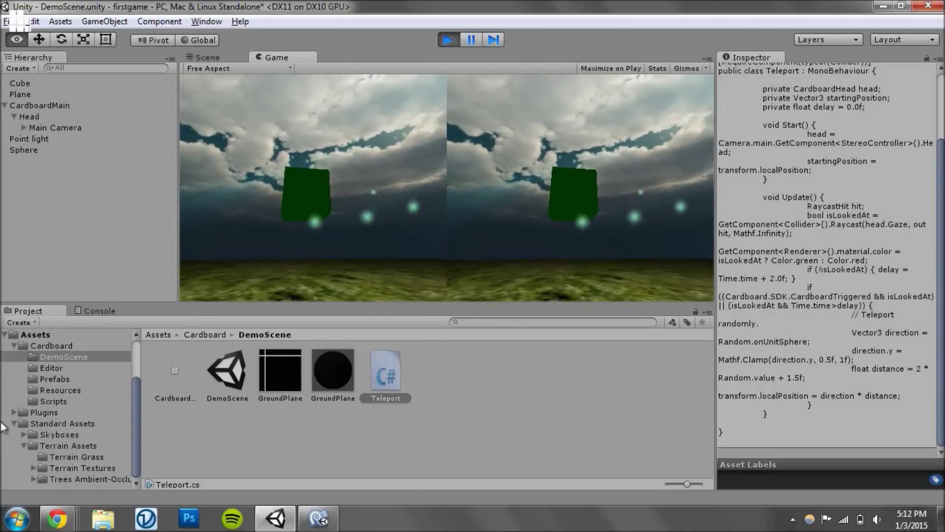
{"action": "key", "text": "alt"}
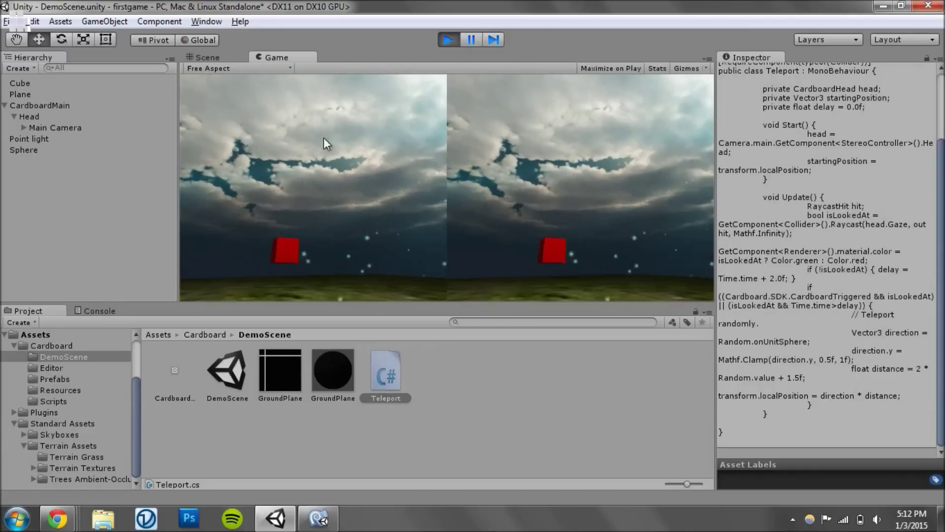
{"action": "left_click", "coordinate": [446, 40]}
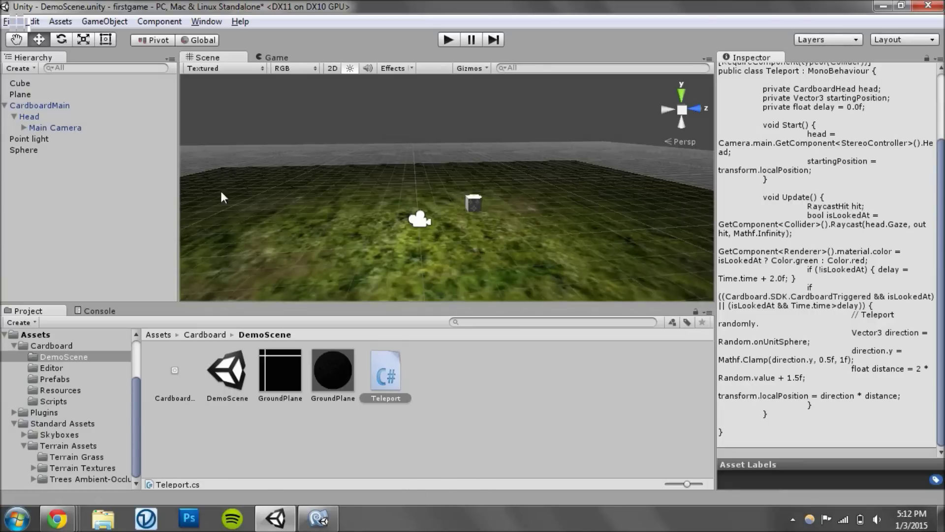
In the build settings, switch the target platform to Android and add the current DemoScene to the scenes in the build.
{"action": "left_click", "coordinate": [5, 22]}
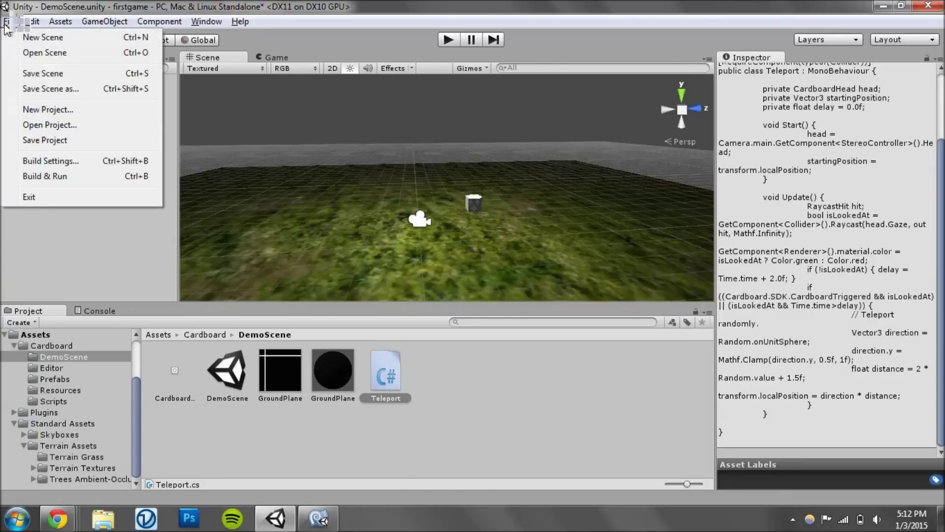
{"action": "left_click", "coordinate": [452, 5]}
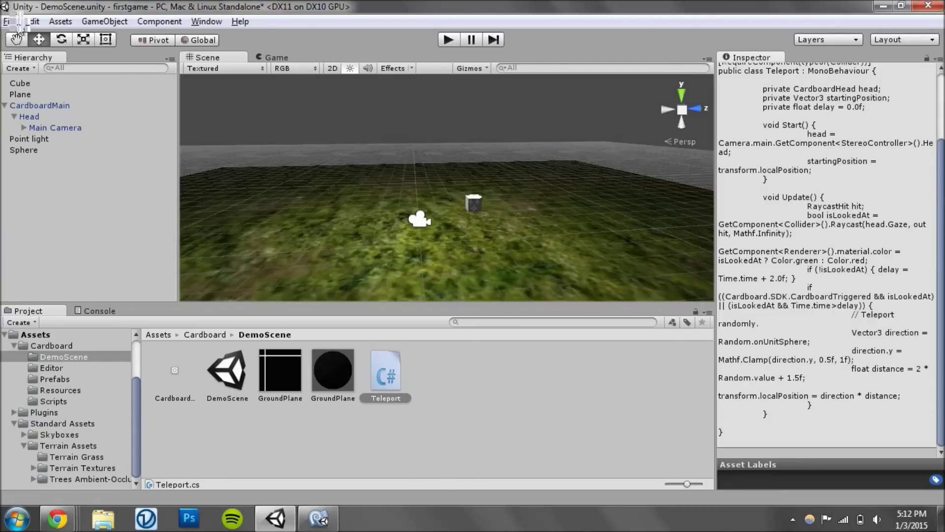
{"action": "left_click", "coordinate": [19, 22]}
{"action": "left_click", "coordinate": [49, 159]}
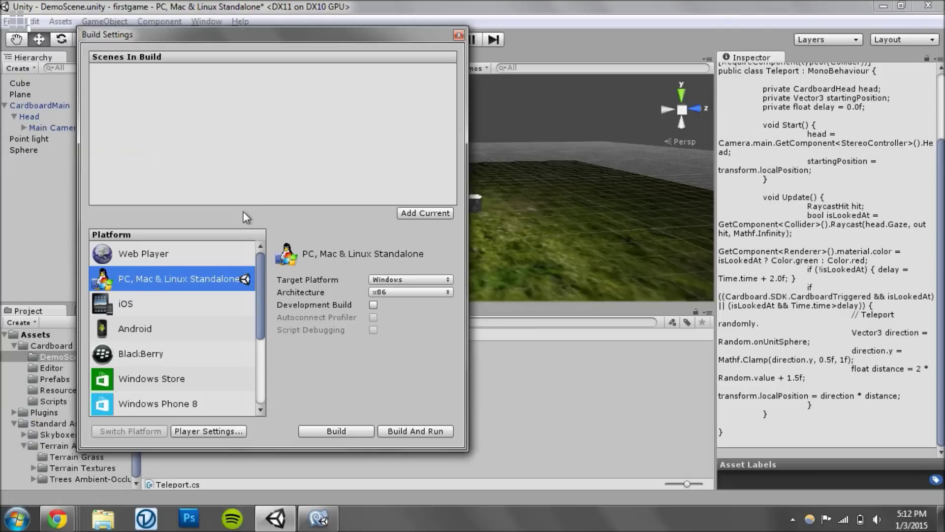
{"action": "left_click", "coordinate": [165, 331]}
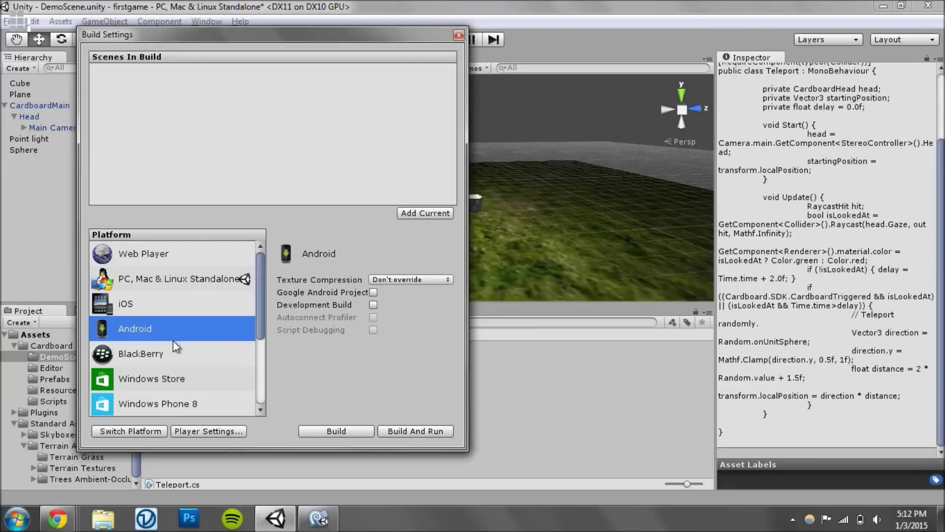
{"action": "left_click", "coordinate": [140, 430]}
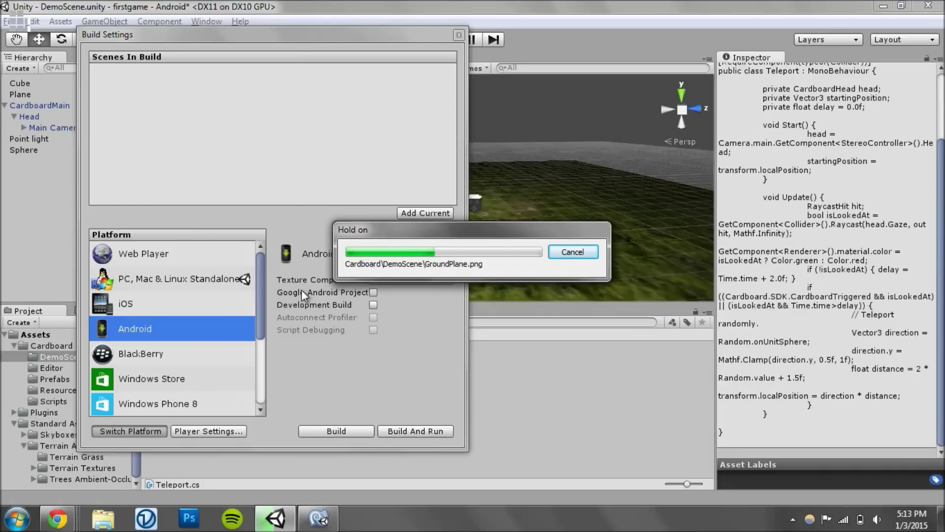
{"action": "left_click", "coordinate": [434, 213]}
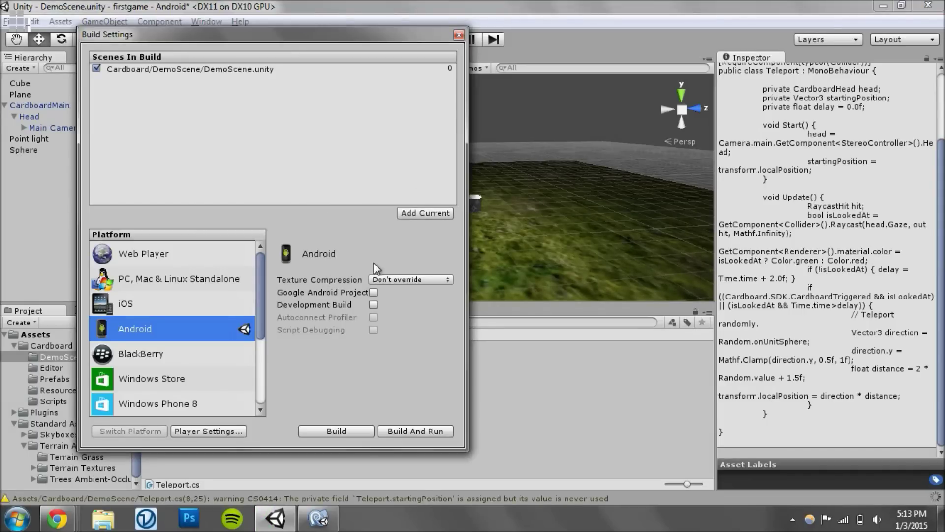
Open the Android player settings and set the default orientation to Landscape Left under Resolution and Presentation.
{"action": "left_click", "coordinate": [221, 434]}
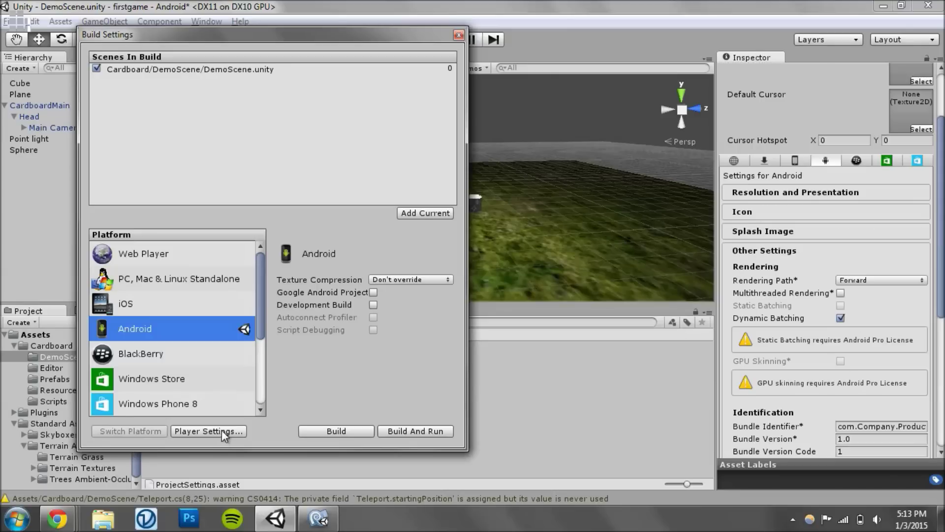
{"action": "left_click", "coordinate": [800, 196]}
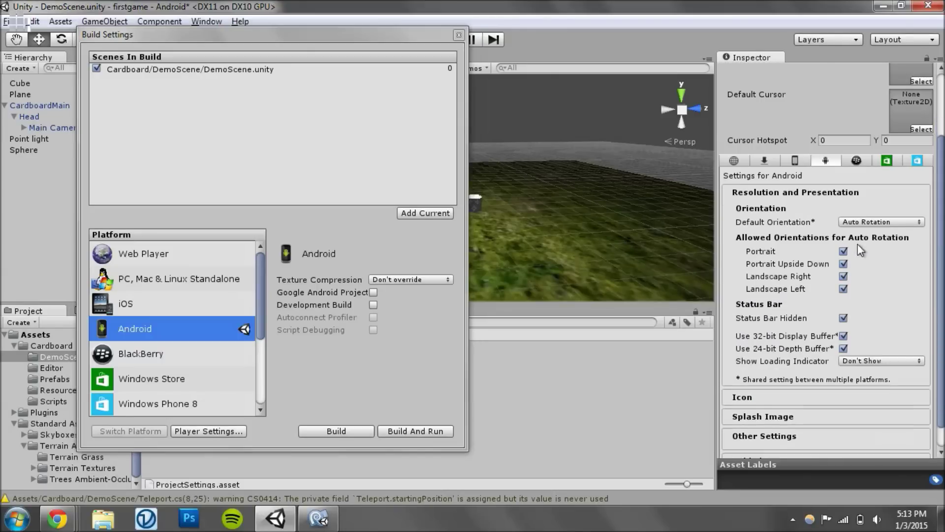
{"action": "left_click", "coordinate": [883, 222]}
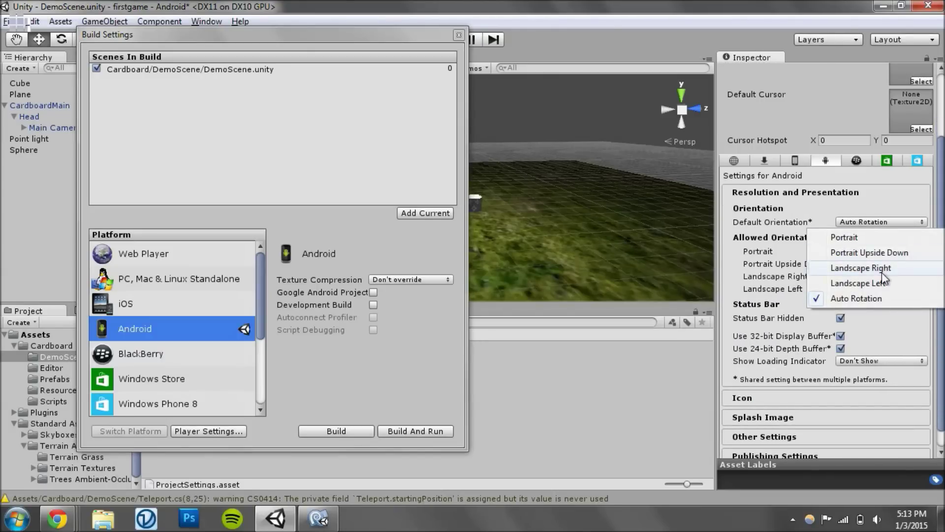
{"action": "left_click", "coordinate": [859, 283]}
{"action": "left_click", "coordinate": [802, 244]}
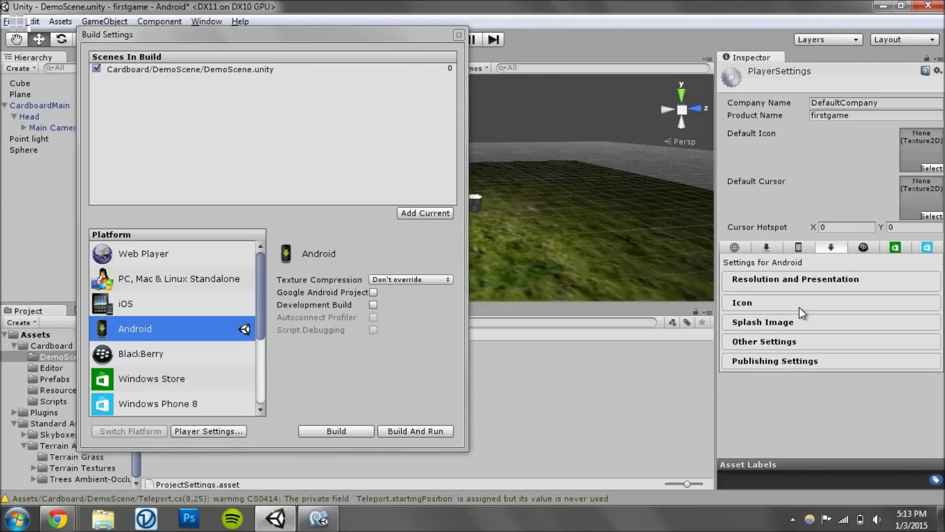
In the Android player's Other Settings, set the bundle identifier to com.first.game.
{"action": "left_click", "coordinate": [781, 338]}
{"action": "scroll", "coordinate": [839, 384], "scroll_direction": "down", "scroll_amount": 3}
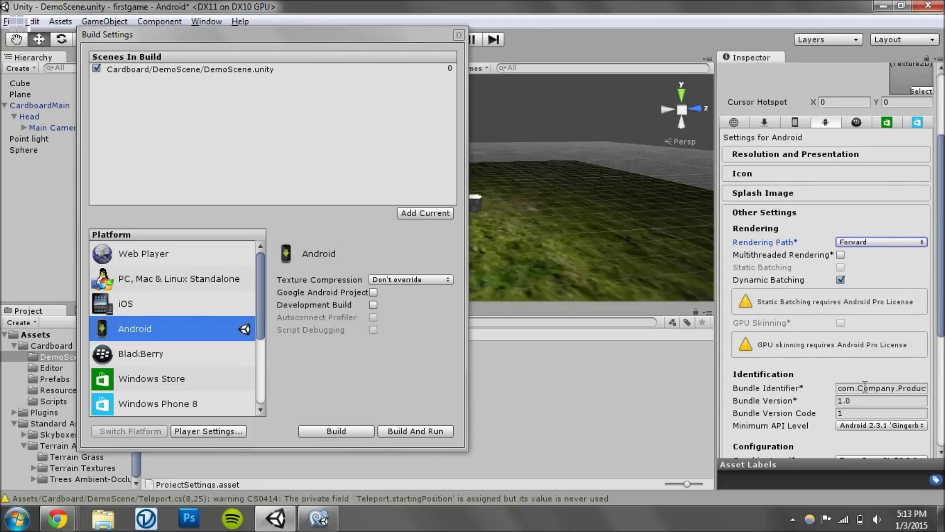
{"action": "double_click", "coordinate": [871, 387]}
{"action": "type", "text": "firs"}
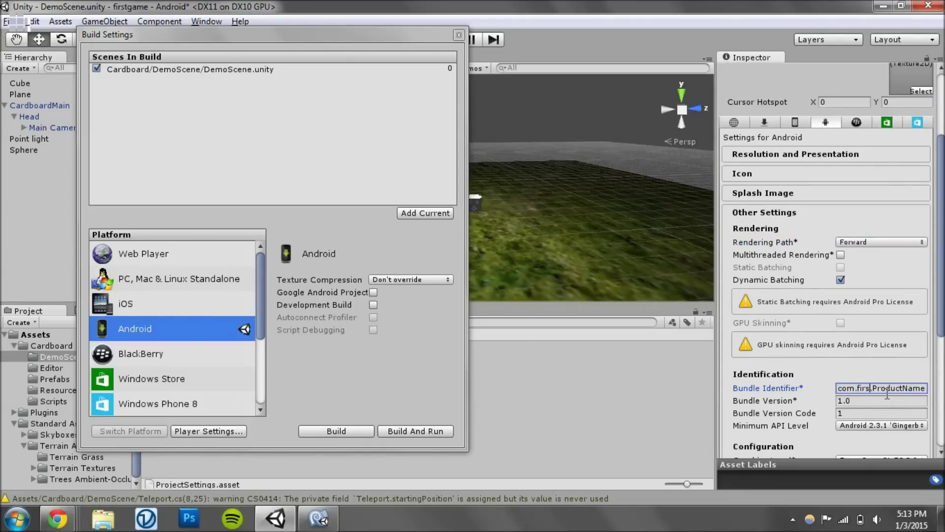
{"action": "type", "text": "t"}
{"action": "key", "text": "shift+End"}
{"action": "type", "text": "g"}
Build the Android package as firstgame in the firstgame project folder and select the built firstgame.apk file.
{"action": "left_click", "coordinate": [349, 437]}
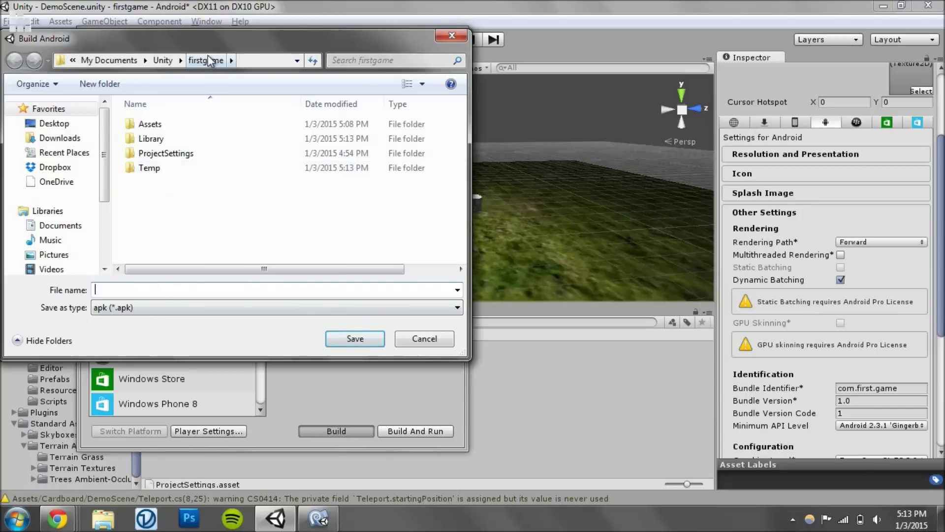
{"action": "type", "text": "firstgame"}
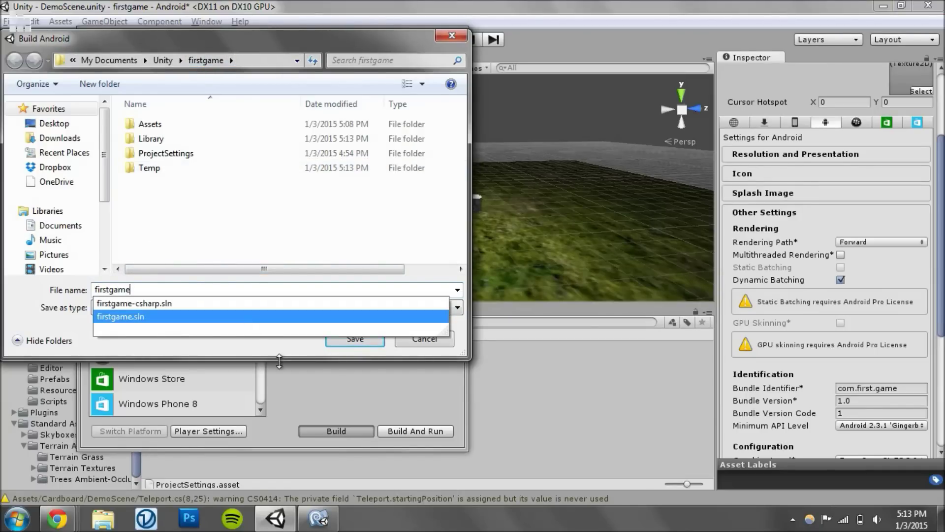
{"action": "left_click", "coordinate": [282, 346]}
{"action": "left_click", "coordinate": [356, 332]}
{"action": "left_click", "coordinate": [356, 334]}
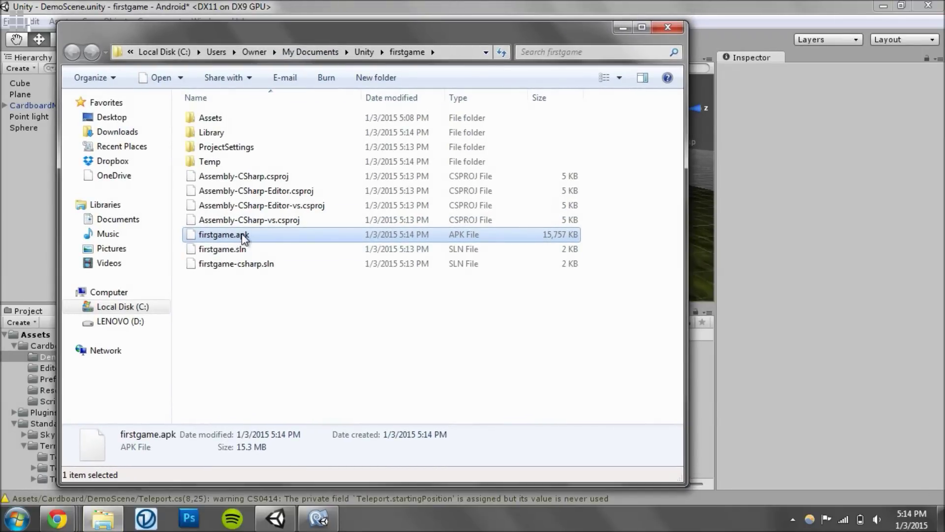
{"action": "left_click", "coordinate": [249, 330]}
{"action": "left_click", "coordinate": [253, 234]}
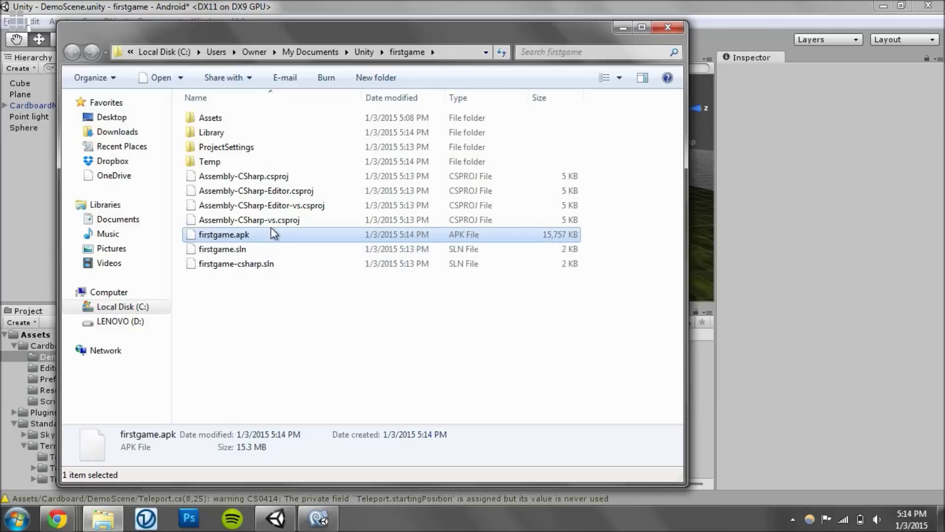